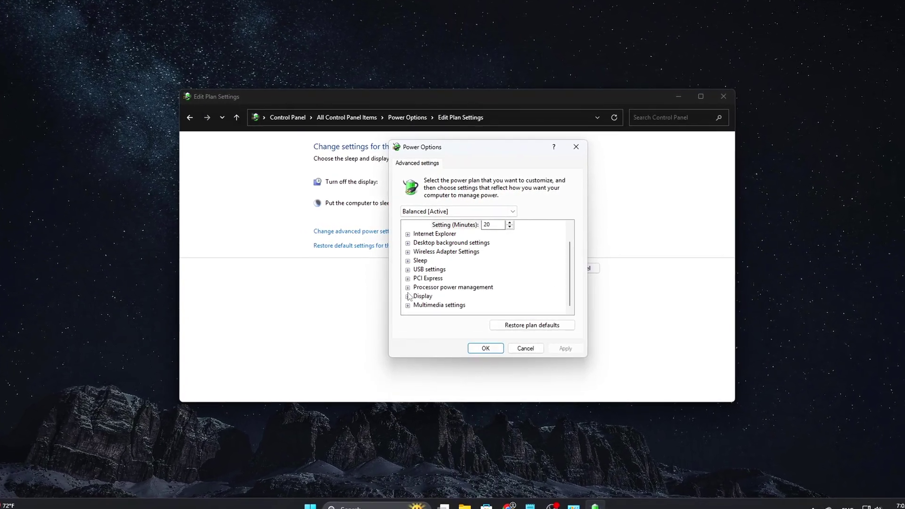
Expand Processor power management, confirm the bam Start value, and run the Maintenance Configurator disable command
{"action": "left_click", "coordinate": [408, 288]}
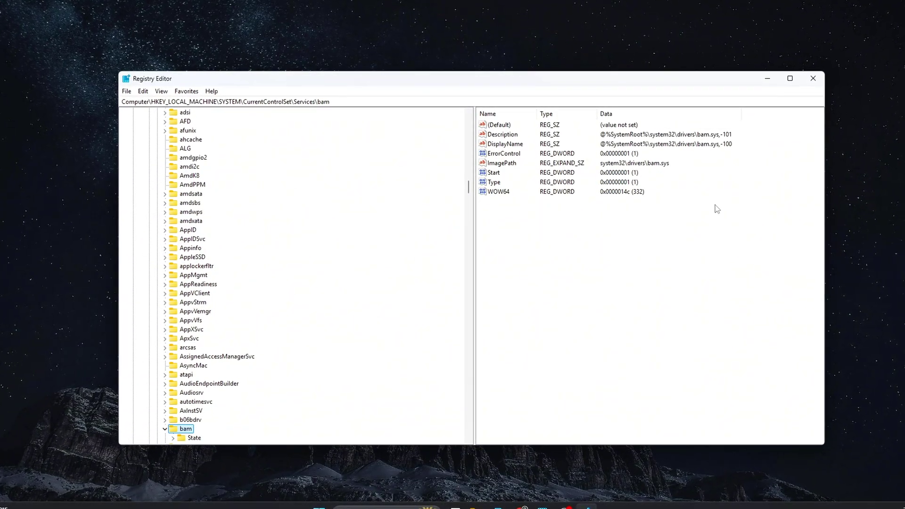
{"action": "double_click", "coordinate": [494, 172]}
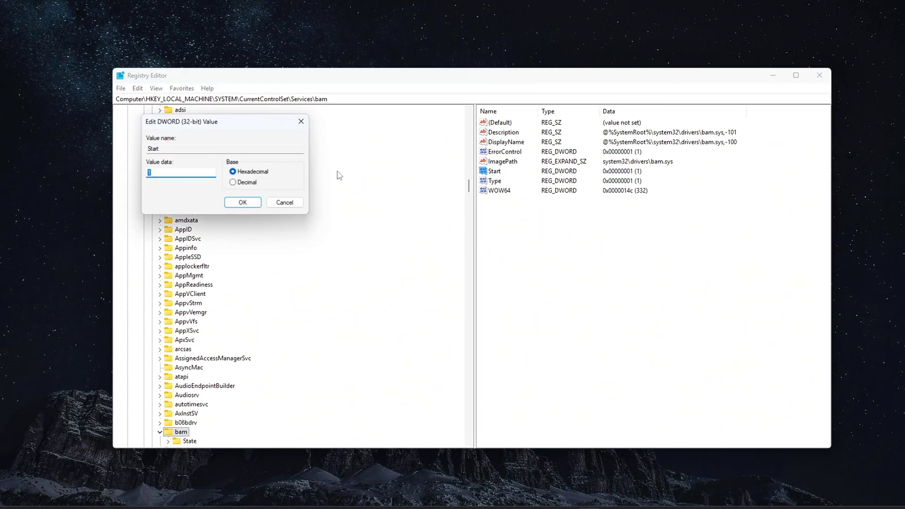
{"action": "mouse_move", "coordinate": [239, 128]}
{"action": "left_mouse_down"}
{"action": "mouse_move", "coordinate": [653, 255]}
{"action": "mouse_move", "coordinate": [633, 231]}
{"action": "left_mouse_up"}
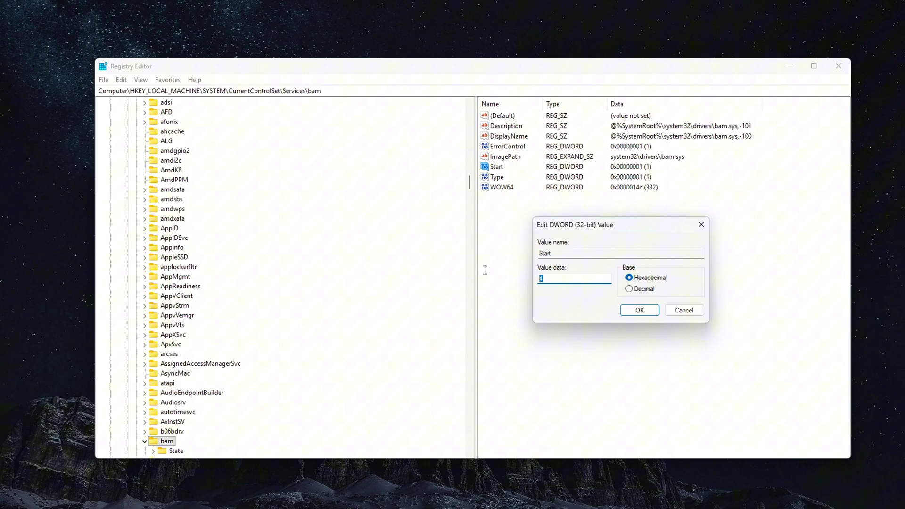
{"action": "left_click", "coordinate": [640, 312]}
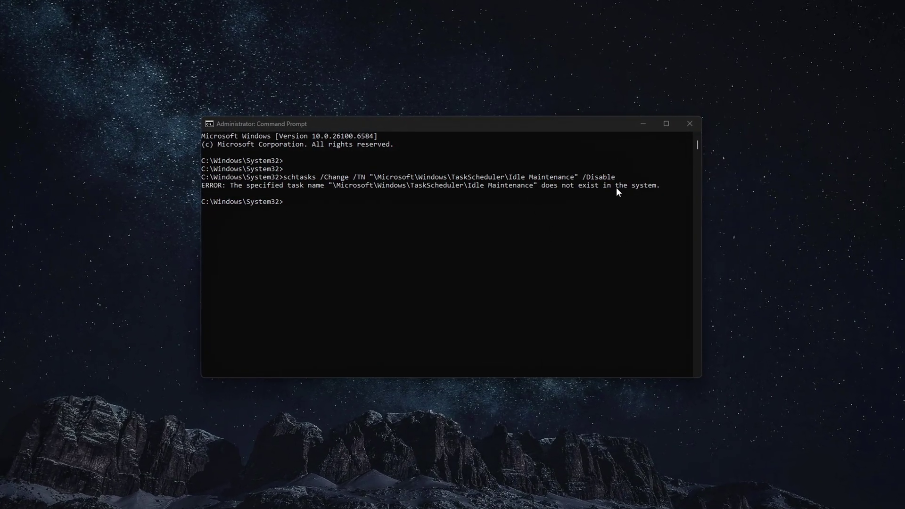
{"action": "type", "text": "schtasks /Change /TN \"\\Microsoft\\Windows\\TaskScheduler\\Maintenance Configurator\" /Disable"}
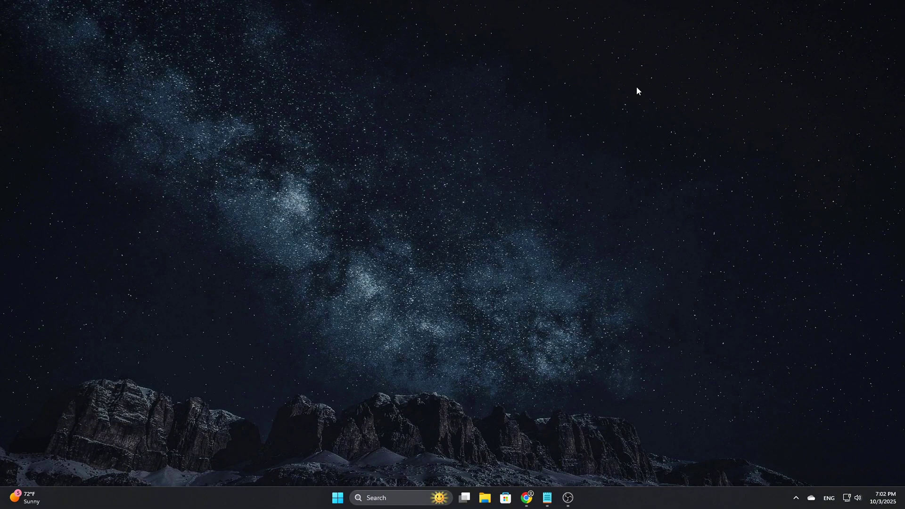
Select Local Disk (C:) under System Protection and begin a restore point named 'Restore Point'
{"action": "left_click", "coordinate": [459, 210]}
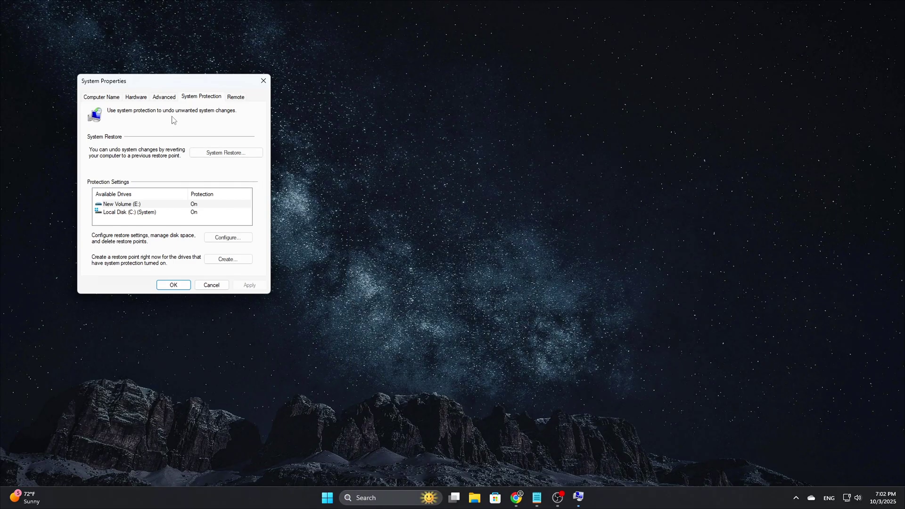
{"action": "left_click_drag", "start_coordinate": [179, 81], "coordinate": [452, 158]}
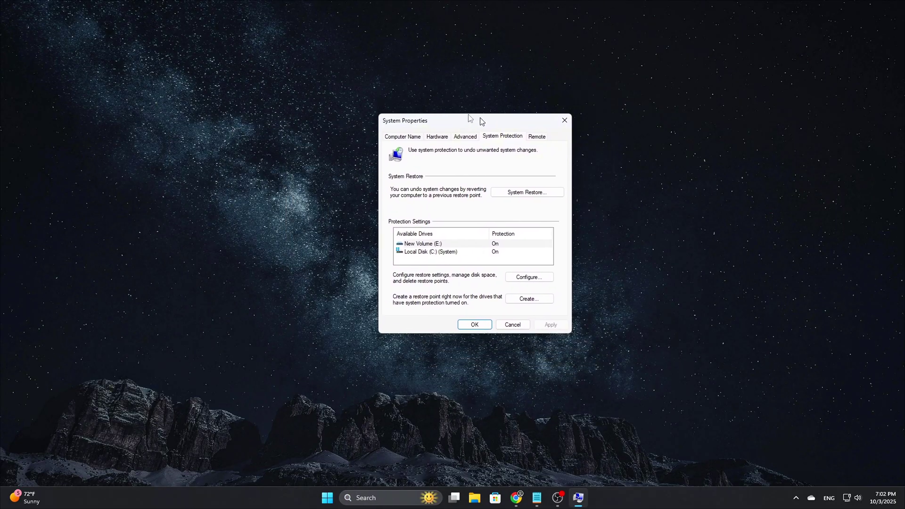
{"action": "left_click", "coordinate": [467, 289]}
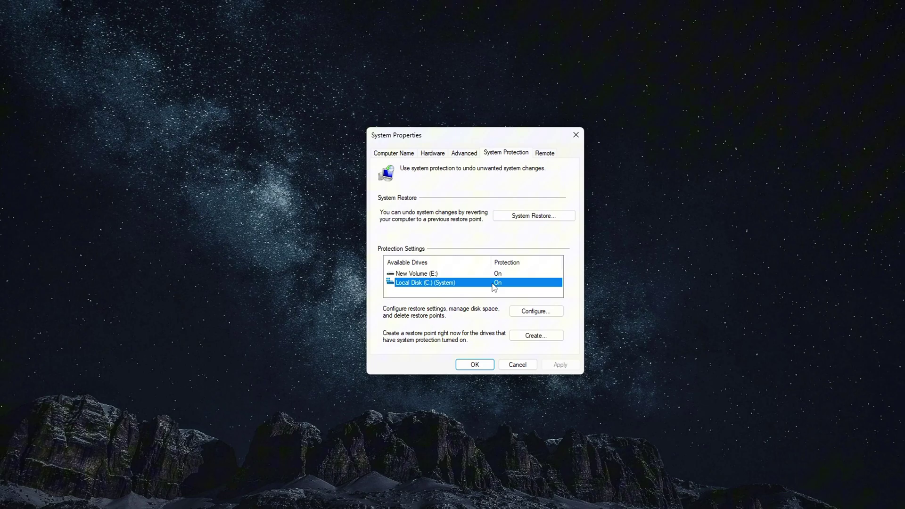
{"action": "left_click", "coordinate": [537, 339]}
{"action": "mouse_move", "coordinate": [425, 135]}
{"action": "left_mouse_down"}
{"action": "mouse_move", "coordinate": [398, 195]}
{"action": "mouse_move", "coordinate": [389, 187]}
{"action": "left_mouse_up"}
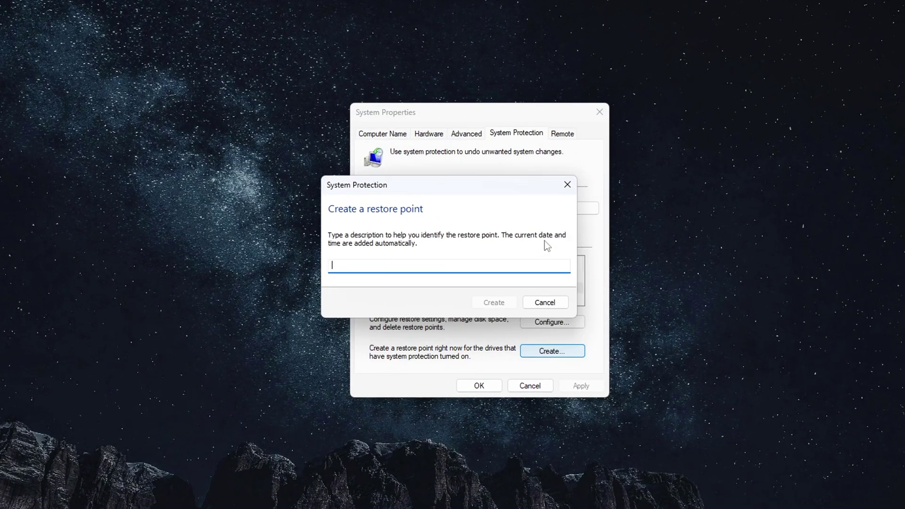
{"action": "type", "text": "Res"}
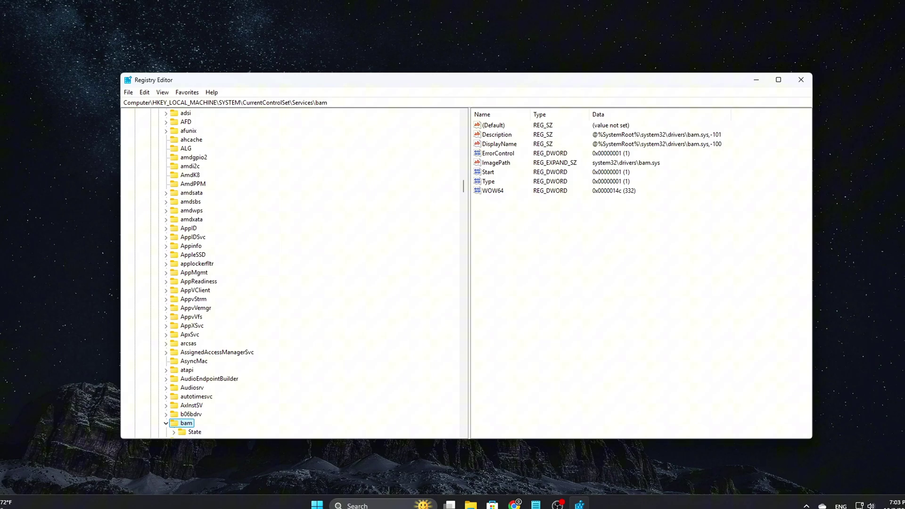
Change the Value data of Services\bam's Start DWORD to 4
{"action": "double_click", "coordinate": [486, 169]}
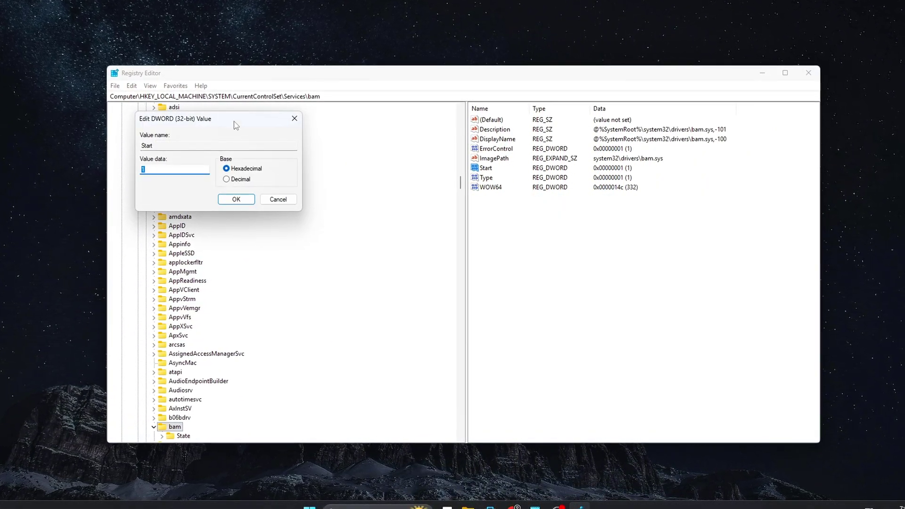
{"action": "mouse_move", "coordinate": [234, 125]}
{"action": "left_mouse_down"}
{"action": "mouse_move", "coordinate": [639, 249]}
{"action": "mouse_move", "coordinate": [619, 226]}
{"action": "left_mouse_up"}
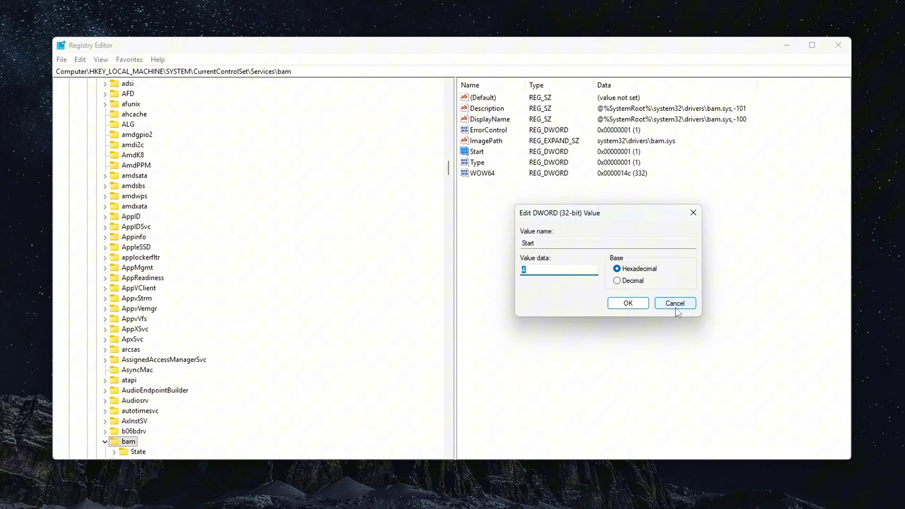
{"action": "left_click", "coordinate": [627, 304]}
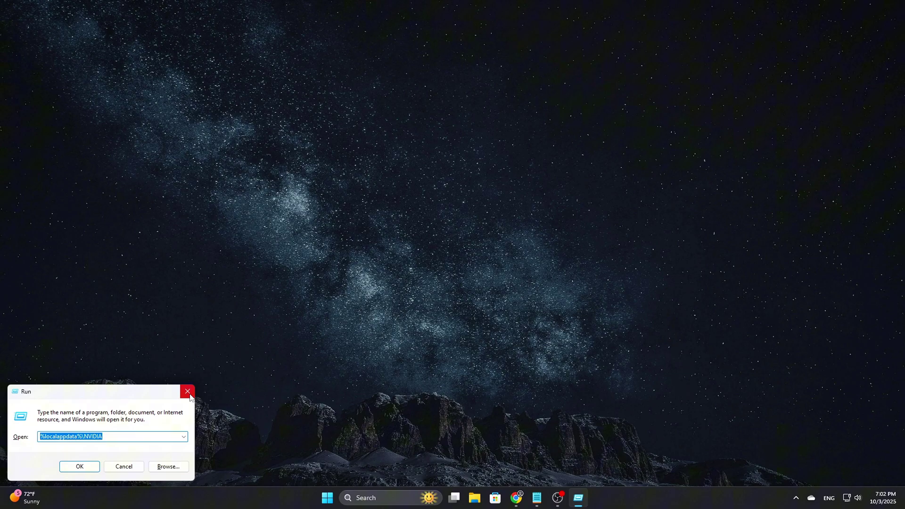
Launch regedit from the Run box and go to the Services\bam key
{"action": "left_click_drag", "start_coordinate": [131, 398], "coordinate": [505, 179]}
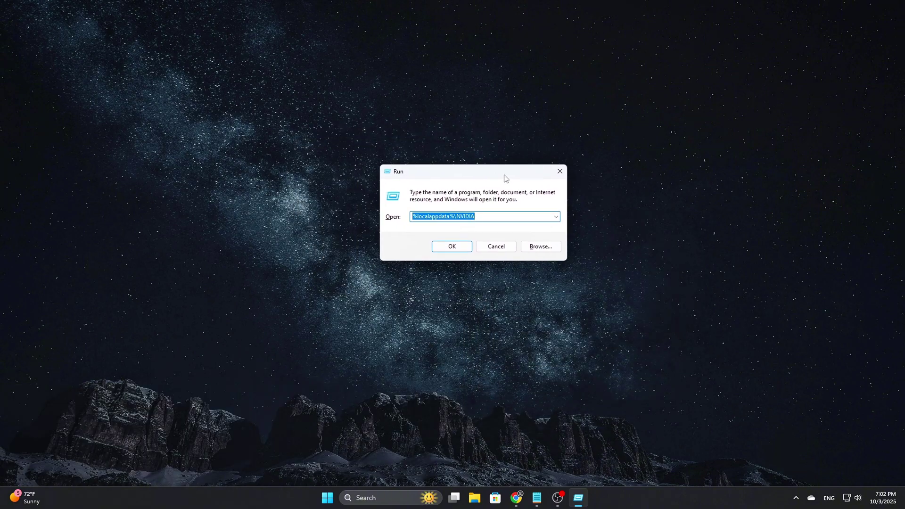
{"action": "type", "text": "regedit"}
{"action": "key", "text": "Return"}
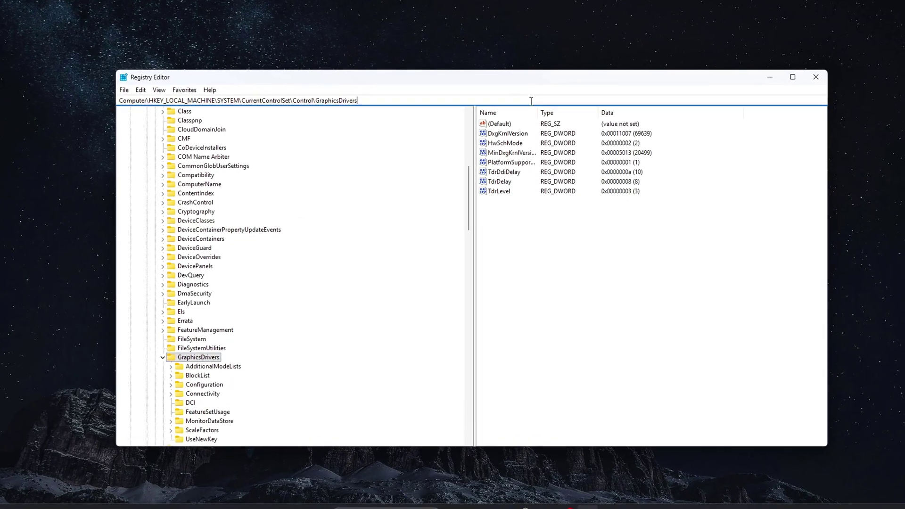
{"action": "type", "text": "HKEY_LOCAL_MACHINE\\SYSTEM\\CurrentControlSet\\Services\\bam"}
{"action": "key", "text": "Return"}
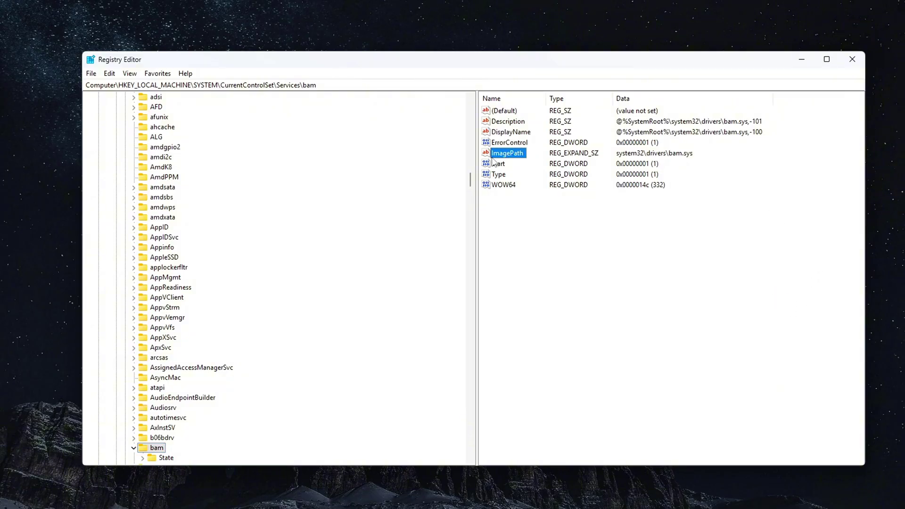
Re-enter 4 as the bam Start value's data
{"action": "double_click", "coordinate": [497, 167]}
{"action": "mouse_move", "coordinate": [222, 114]}
{"action": "left_mouse_down"}
{"action": "mouse_move", "coordinate": [658, 245]}
{"action": "mouse_move", "coordinate": [645, 228]}
{"action": "left_mouse_up"}
{"action": "type", "text": "4"}
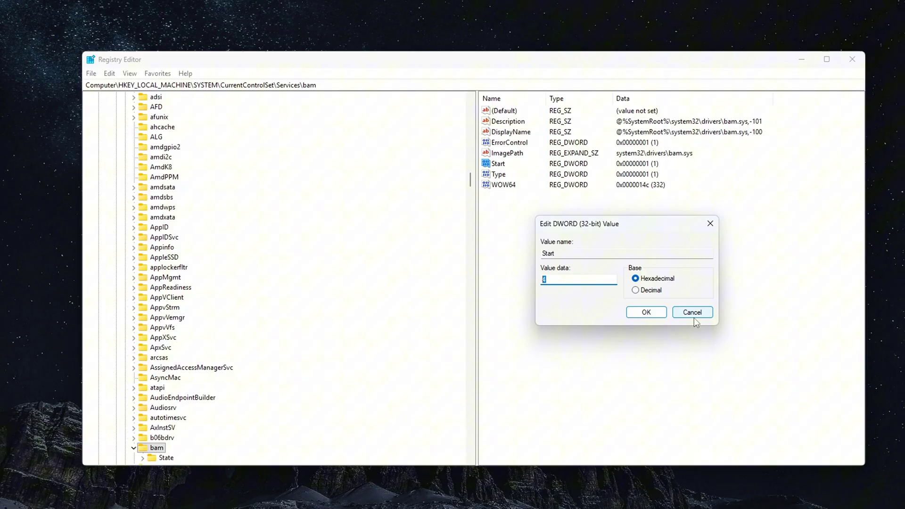
{"action": "left_click", "coordinate": [645, 313]}
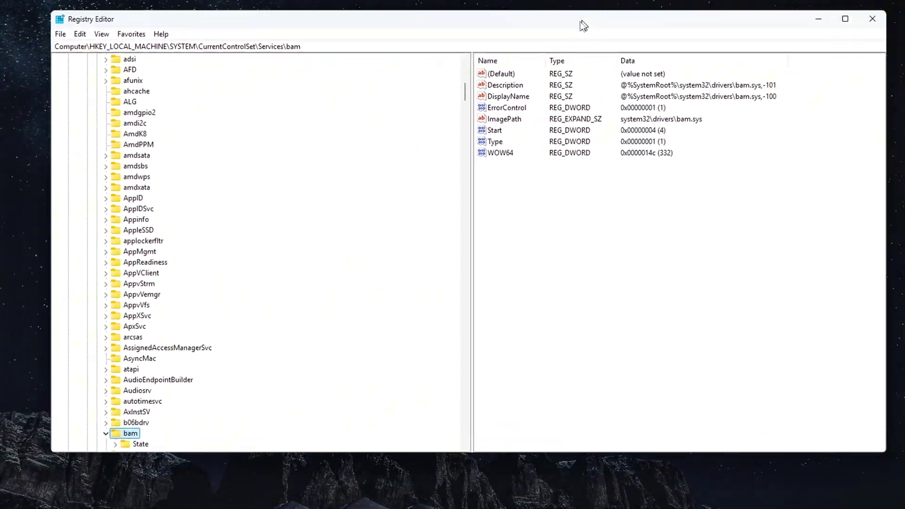
Go to Session Manager\kernel and add a DWORD named CoalescingTimerDisabled
{"action": "left_click", "coordinate": [574, 47]}
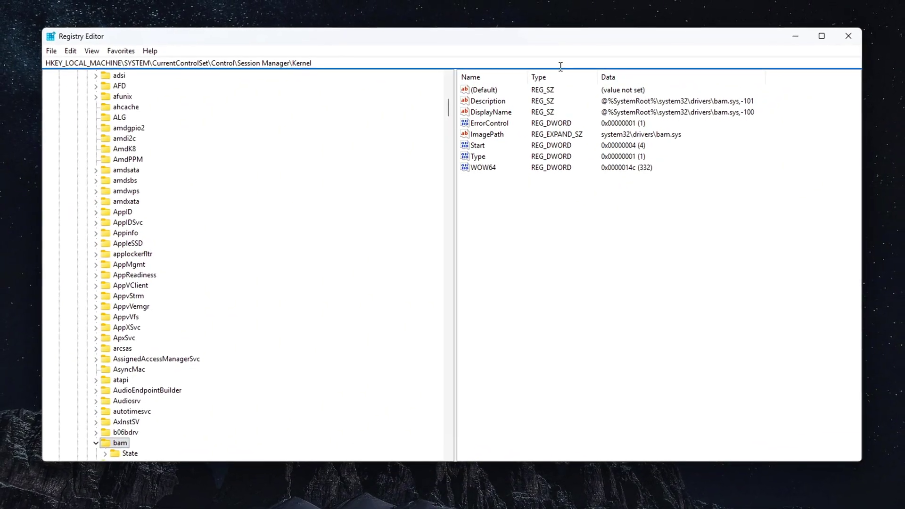
{"action": "key", "text": "Return"}
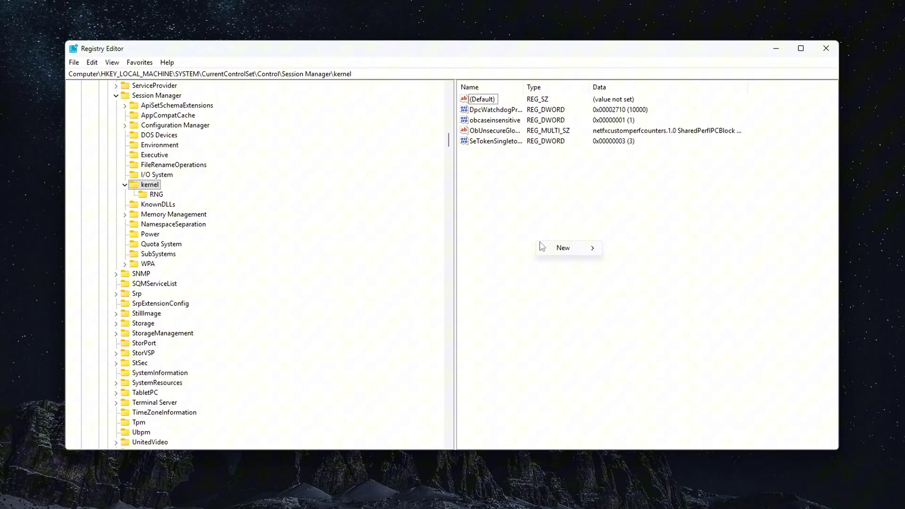
{"action": "mouse_move", "coordinate": [563, 248]}
{"action": "left_click", "coordinate": [669, 290]}
{"action": "type", "text": "CoalescingTimerInterval"}
{"action": "key", "text": "Return"}
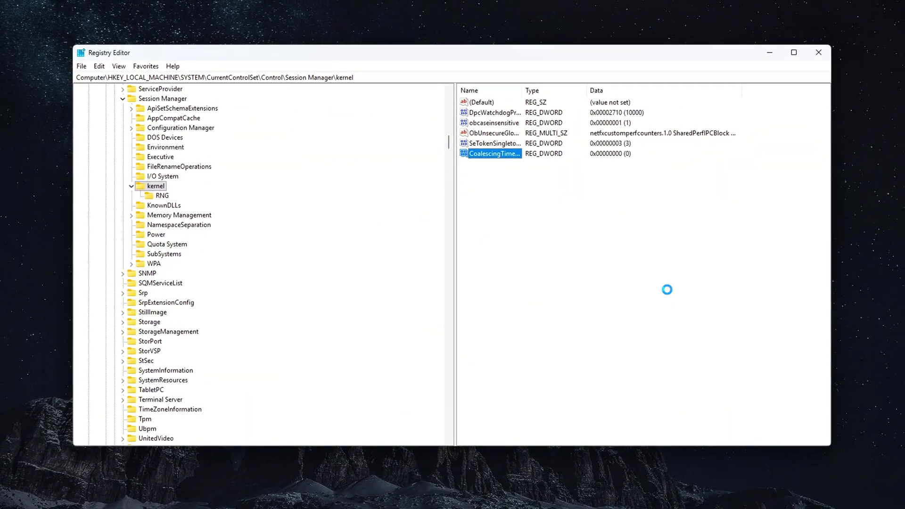
Set CoalescingTimerDisabled's value data to 1
{"action": "key", "text": "Return"}
{"action": "left_click_drag", "start_coordinate": [247, 103], "coordinate": [538, 246]}
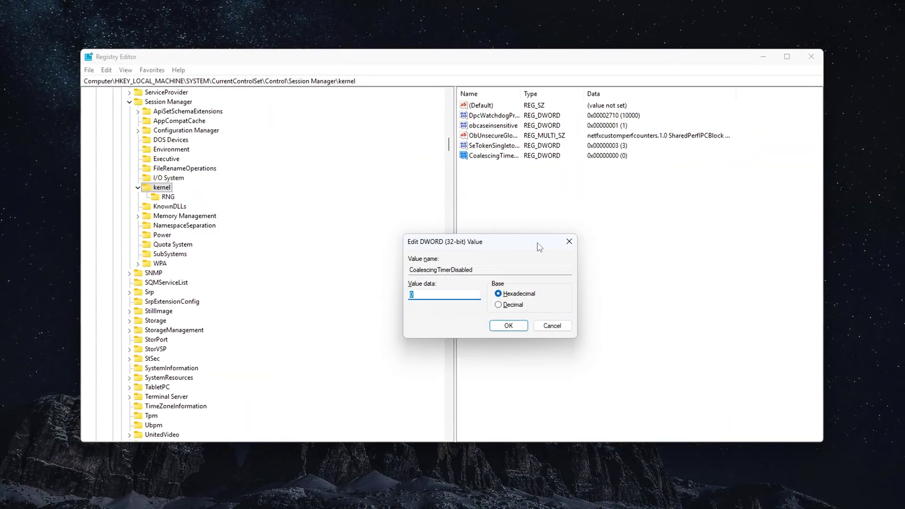
{"action": "type", "text": "1"}
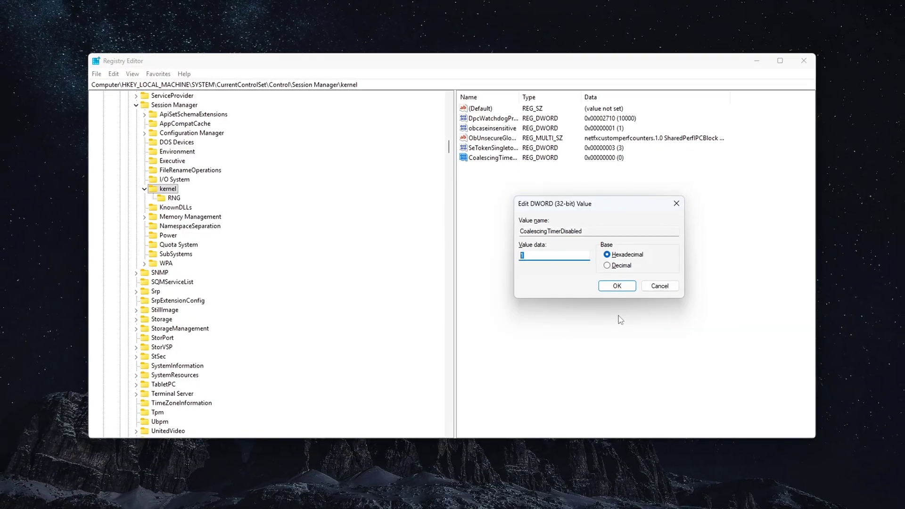
{"action": "left_click", "coordinate": [616, 286]}
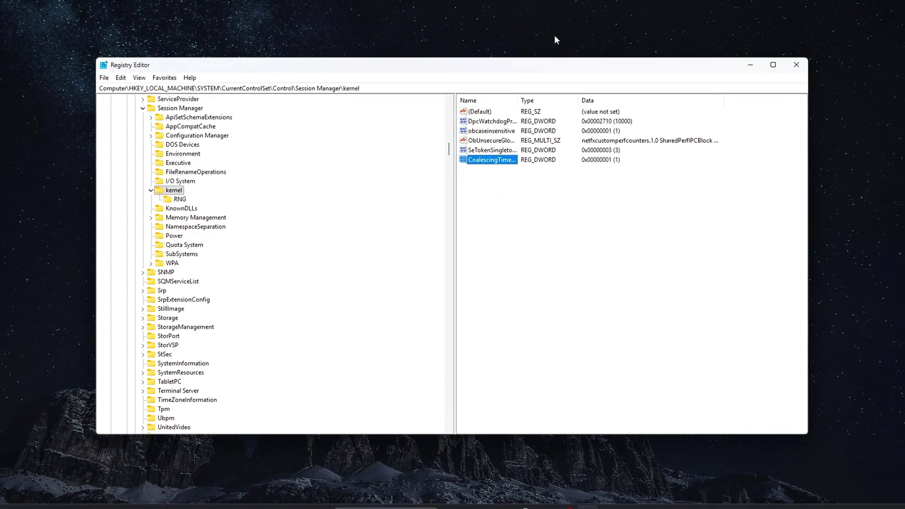
{"action": "left_click", "coordinate": [550, 304]}
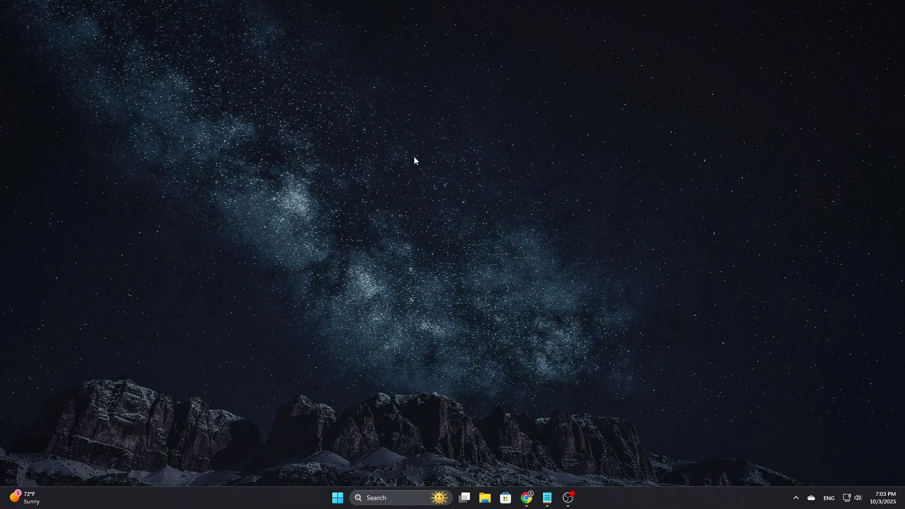
{"action": "type", "text": "regedit"}
Launch regedit from the Run box and go to Session Manager\kernel
{"action": "left_click_drag", "start_coordinate": [132, 391], "coordinate": [507, 173]}
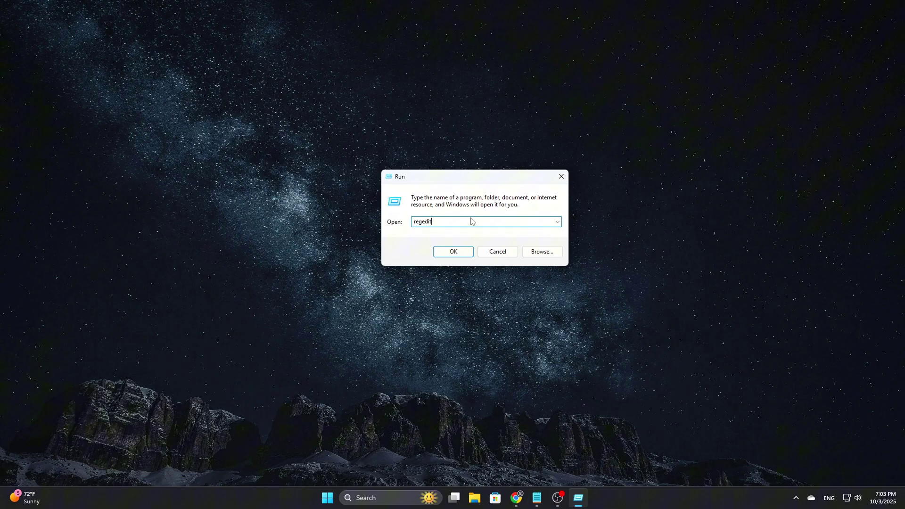
{"action": "key", "text": "Return"}
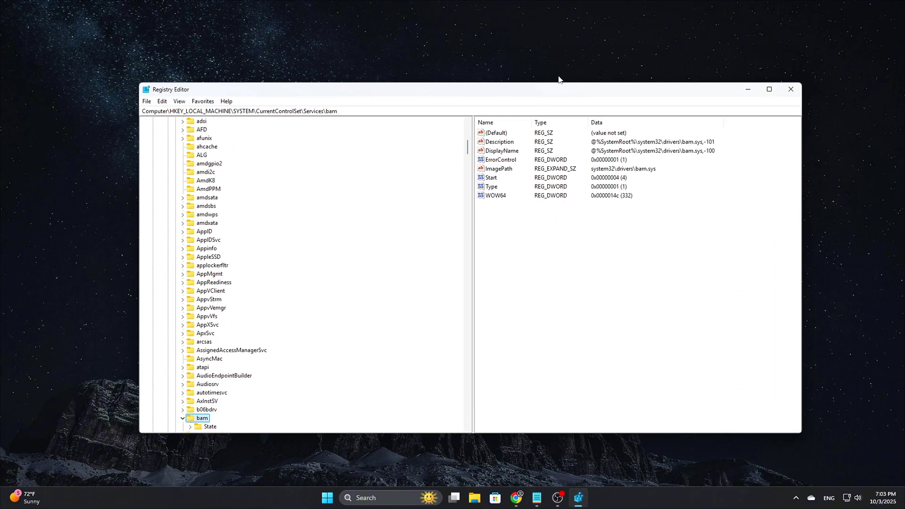
{"action": "left_click_drag", "start_coordinate": [559, 90], "coordinate": [540, 79]}
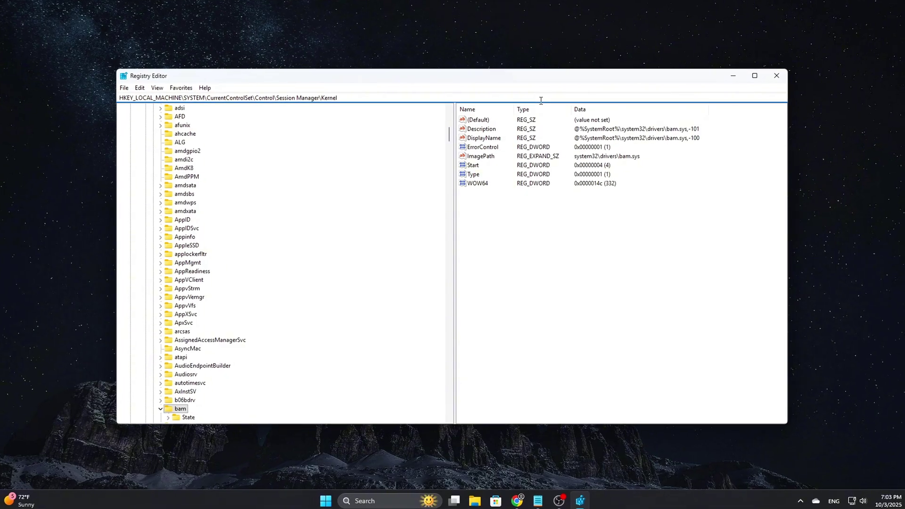
{"action": "key", "text": "Return"}
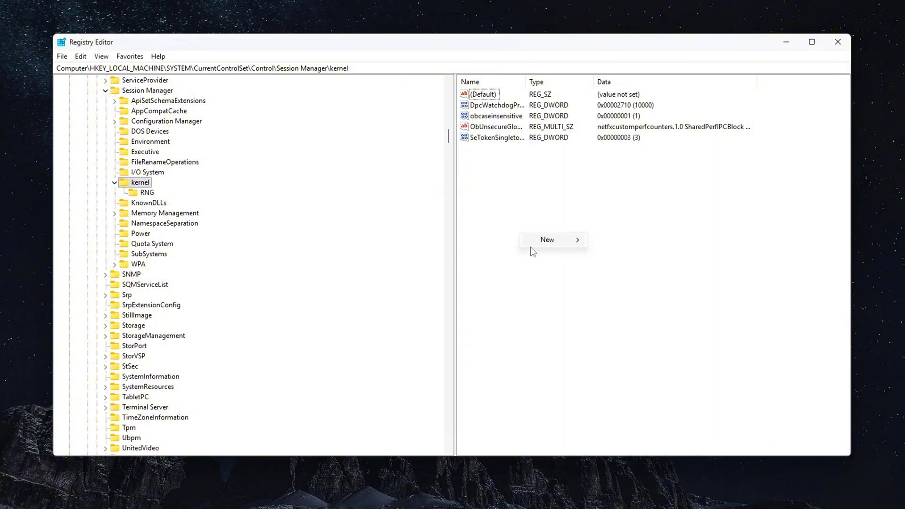
Create the CoalescingTimerDisabled DWORD (32-bit) and set it to 1
{"action": "right_click", "coordinate": [538, 245]}
{"action": "mouse_move", "coordinate": [551, 240]}
{"action": "left_click", "coordinate": [679, 291]}
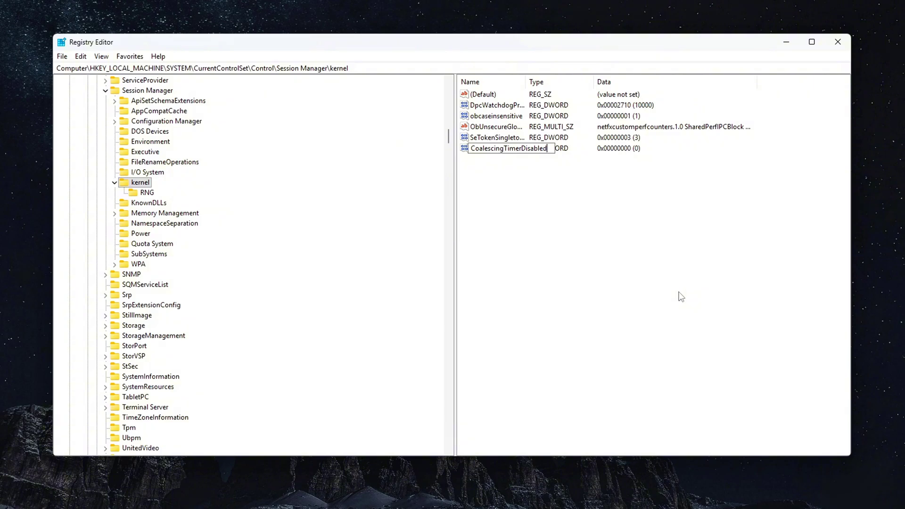
{"action": "key", "text": "Return"}
{"action": "mouse_move", "coordinate": [247, 97]}
{"action": "left_mouse_down"}
{"action": "mouse_move", "coordinate": [550, 249]}
{"action": "mouse_move", "coordinate": [666, 205]}
{"action": "left_mouse_up"}
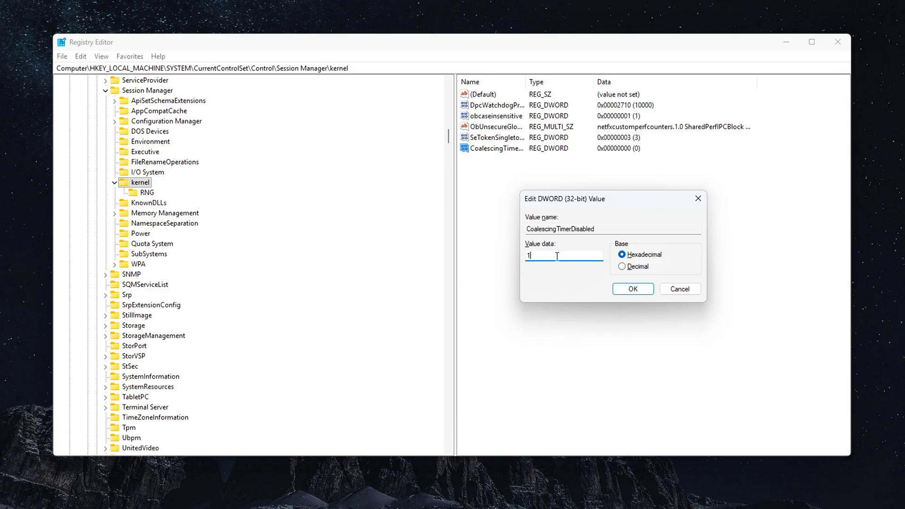
{"action": "left_click", "coordinate": [633, 290]}
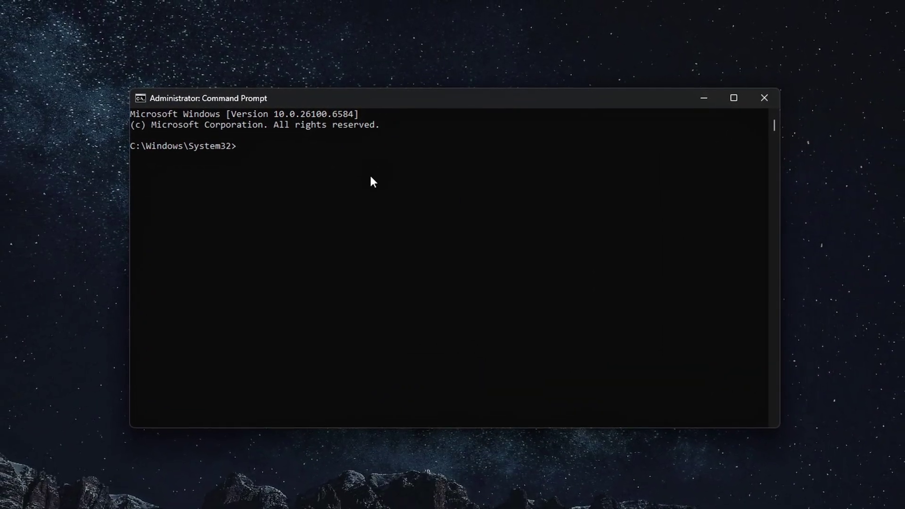
Run schtasks /Disable for Idle Maintenance and Maintenance Configurator; both report the task doesn't exist
{"action": "key", "text": "Return"}
{"action": "key", "text": "Return"}
{"action": "type", "text": "schtasks /Change /TN \"\\Microsoft\\Windows\\TaskScheduler\\Idle Maintenance\" /Disable"}
{"action": "key", "text": "Return"}
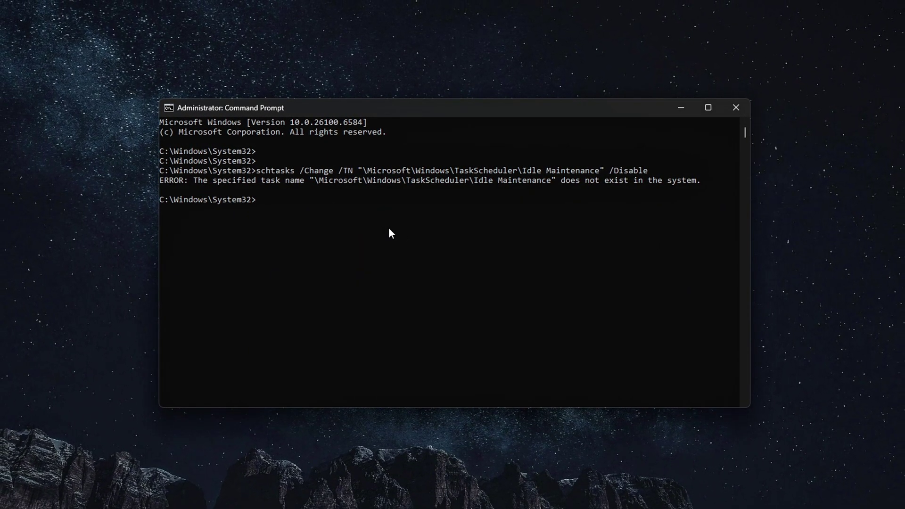
{"action": "type", "text": "schtasks /Change /TN \"\\Microsoft\\Windows\\TaskScheduler\\Maintenance Configurator\" /Disable"}
{"action": "key", "text": "Return"}
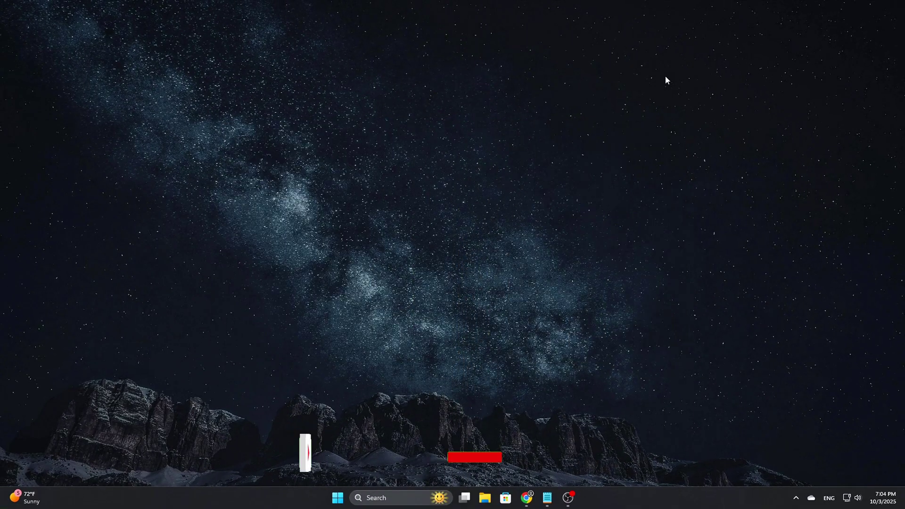
Launch Command Prompt as administrator from Start search
{"action": "key", "text": "super"}
{"action": "type", "text": "cmd"}
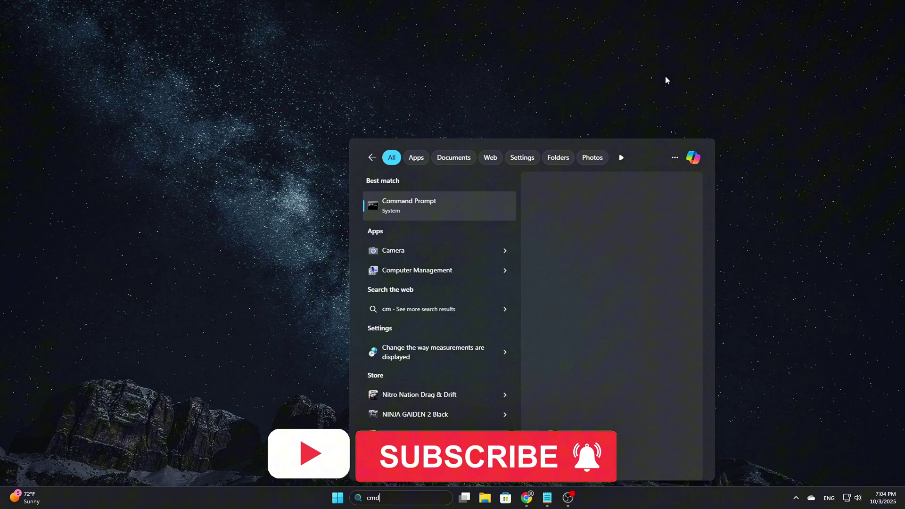
{"action": "left_click", "coordinate": [617, 287]}
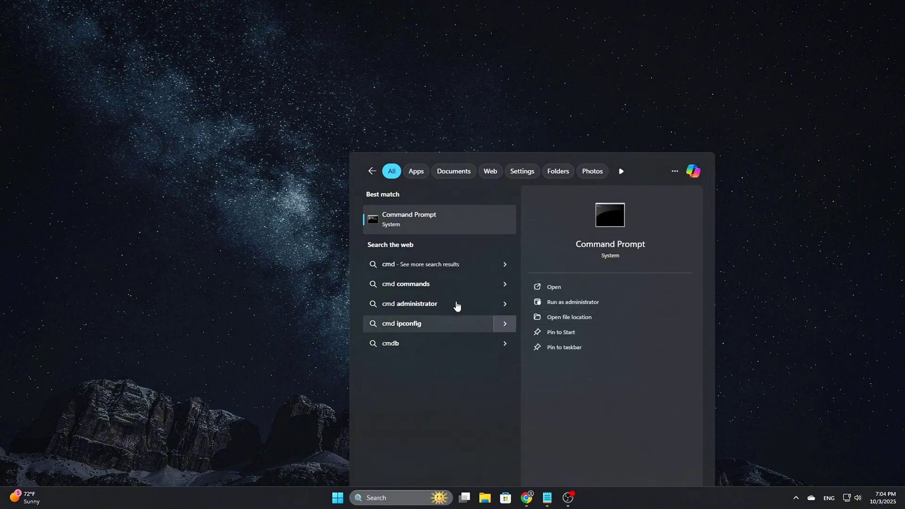
{"action": "left_click_drag", "start_coordinate": [303, 83], "coordinate": [451, 141]}
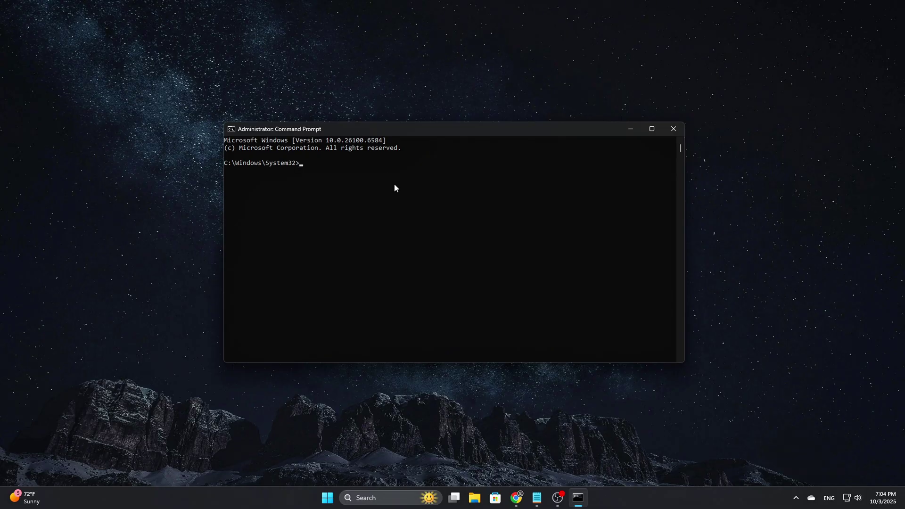
Re-run the two schtasks disable commands for the maintenance tasks
{"action": "key", "text": "Return"}
{"action": "key", "text": "Return"}
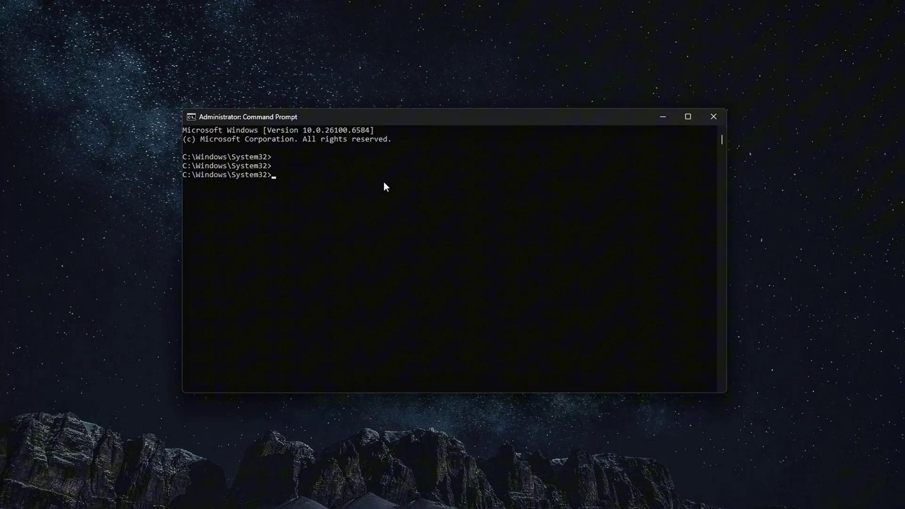
{"action": "type", "text": "schtasks /Change /TN \"\\Microsoft\\Windows\\TaskScheduler\\Idle Maintenance\" /Disable"}
{"action": "key", "text": "Return"}
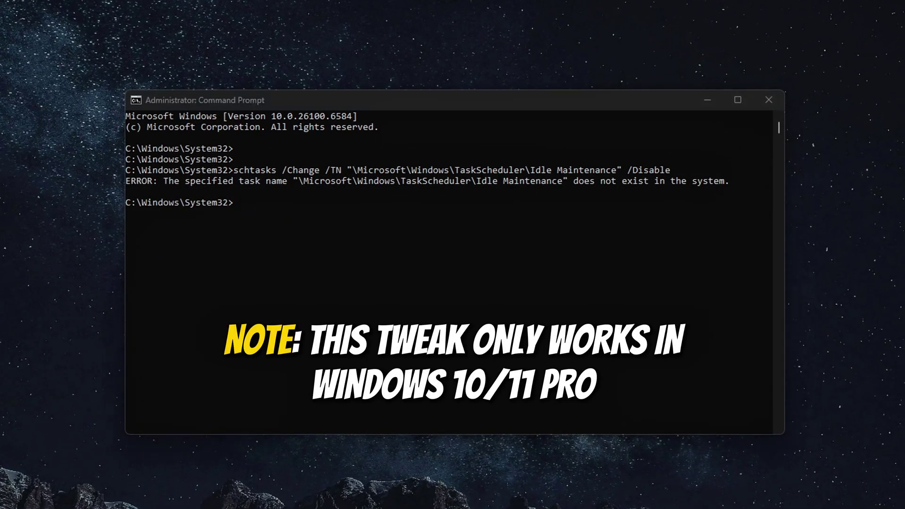
{"action": "type", "text": "schtasks /Change /TN \"\\Microsoft\\Windows\\TaskScheduler\\Maintenance Configurator\" /Disable"}
{"action": "key", "text": "Return"}
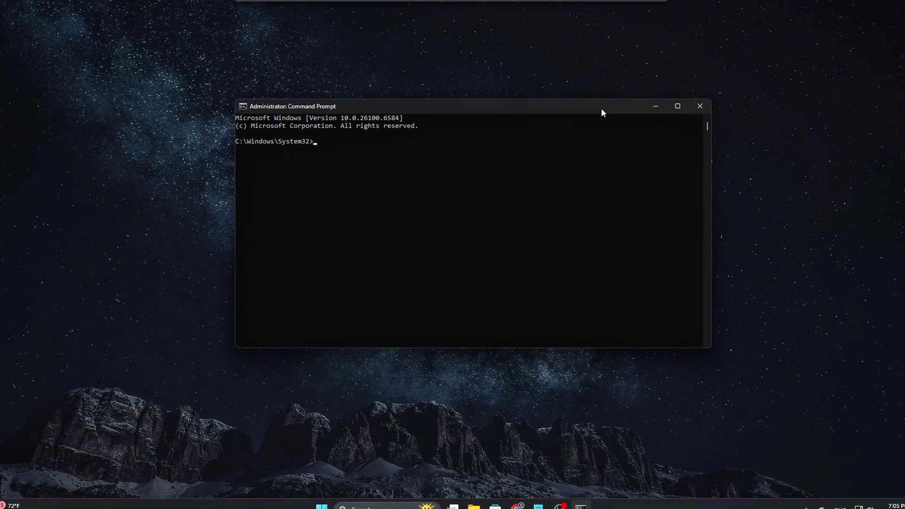
{"action": "type", "text": "powercfg -attributes SUB_PROCESSOR CPMINCORES -ATTRIB_HIDE"}
Run powercfg -ATTRIB_HIDE for CPMINCORES, IDLEDISABLE, IDLEDEMOTE and IDLEPROMOTE, then open Power Options
{"action": "key", "text": "Return"}
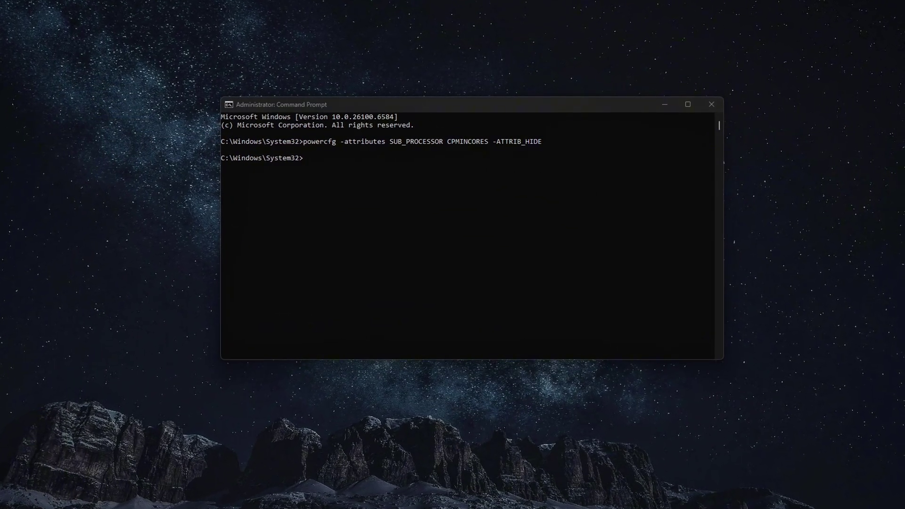
{"action": "type", "text": "powercfg -attributes SUB_PROCESSOR IDLEDISABLE -ATTRIB_HIDE"}
{"action": "key", "text": "Return"}
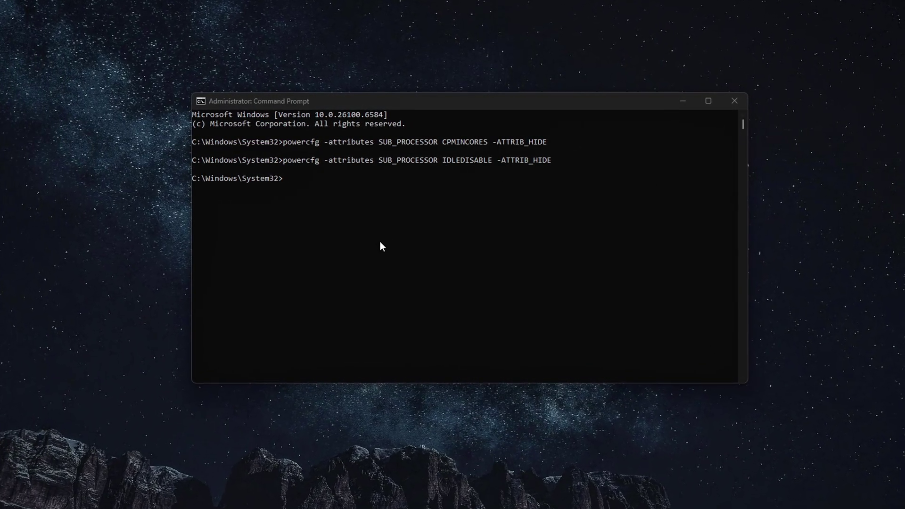
{"action": "type", "text": "powercfg -attributes SUB_PROCESSOR IDLEDEMOTE -ATTRIB_HIDE"}
{"action": "key", "text": "Return"}
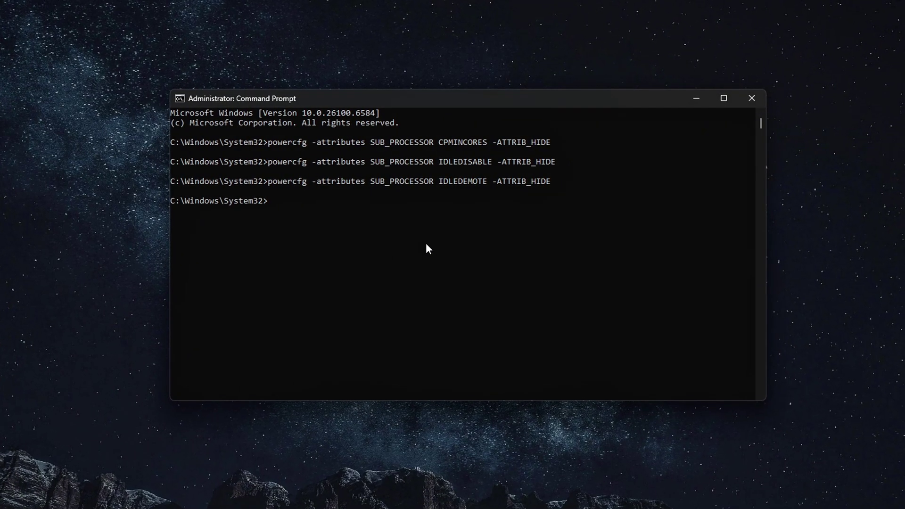
{"action": "type", "text": "powercfg -attributes SUB_PROCESSOR IDLEPROMOTE -ATTRIB_HIDE"}
{"action": "key", "text": "Return"}
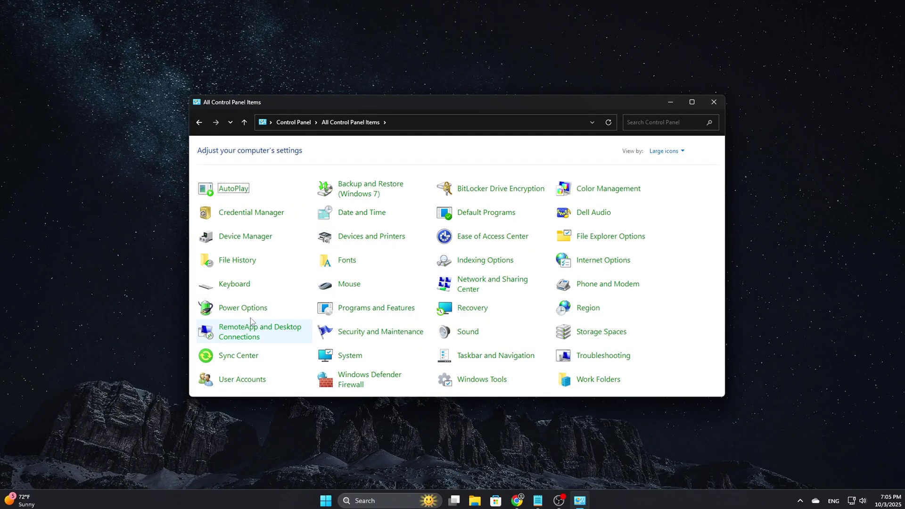
{"action": "left_click", "coordinate": [246, 311]}
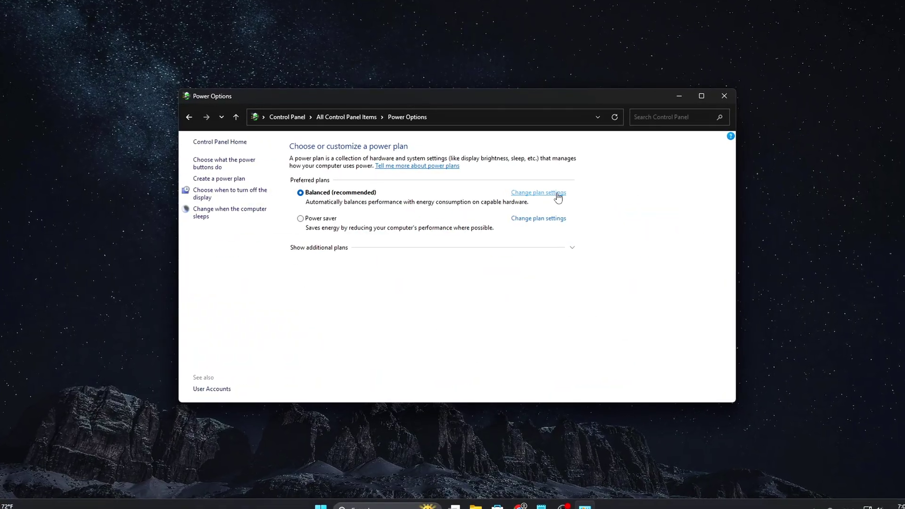
Open the Balanced plan's advanced power settings dialog
{"action": "left_click", "coordinate": [558, 194]}
{"action": "left_click", "coordinate": [364, 232]}
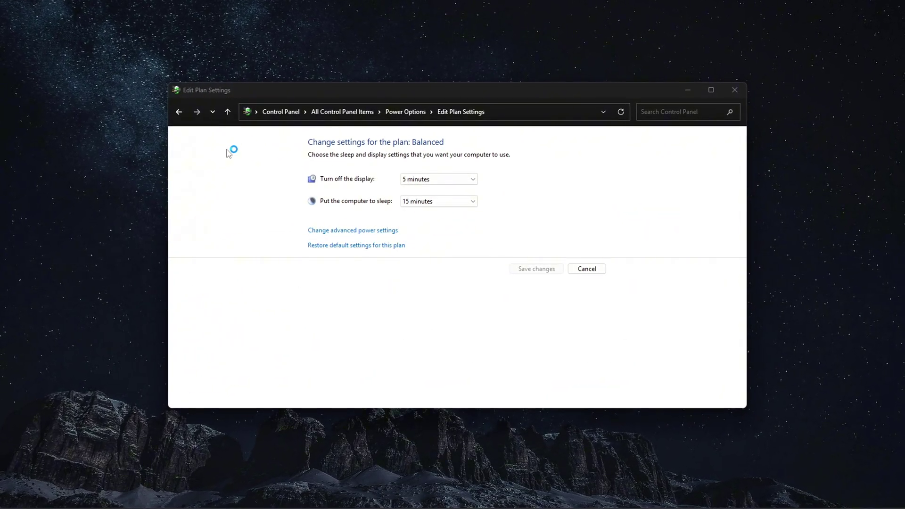
{"action": "left_click_drag", "start_coordinate": [74, 9], "coordinate": [475, 139]}
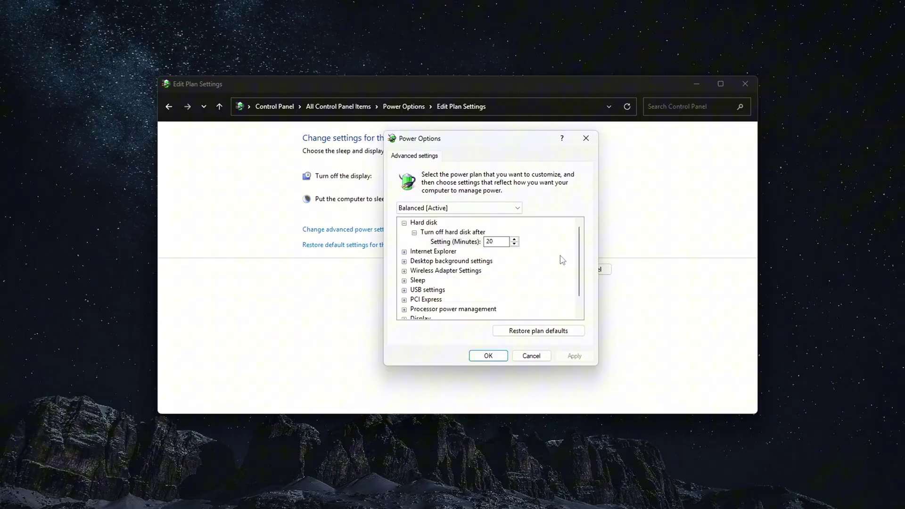
{"action": "scroll", "coordinate": [580, 259], "scroll_direction": "down", "scroll_amount": 2}
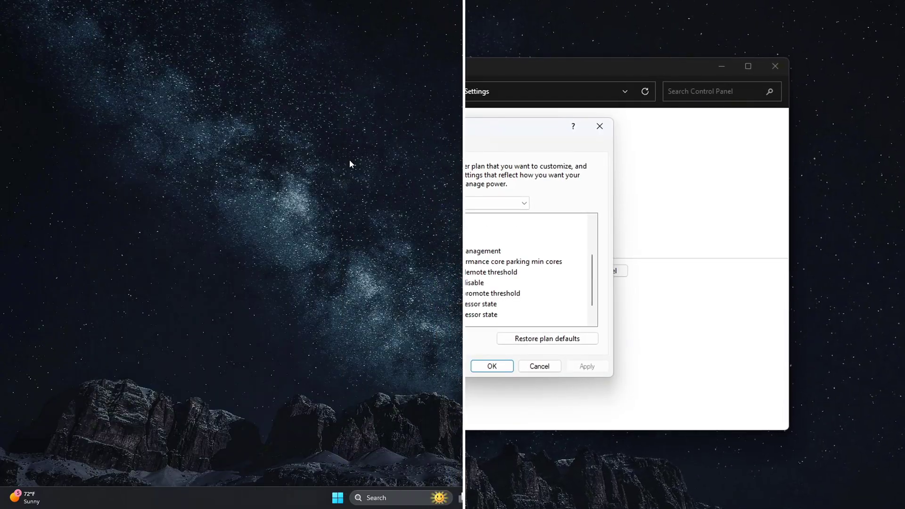
In an admin Command Prompt, unhide CPMINCORES, IDLEDISABLE, IDLEDEMOTE and IDLEPROMOTE with powercfg
{"action": "key", "text": "super"}
{"action": "type", "text": "cmd"}
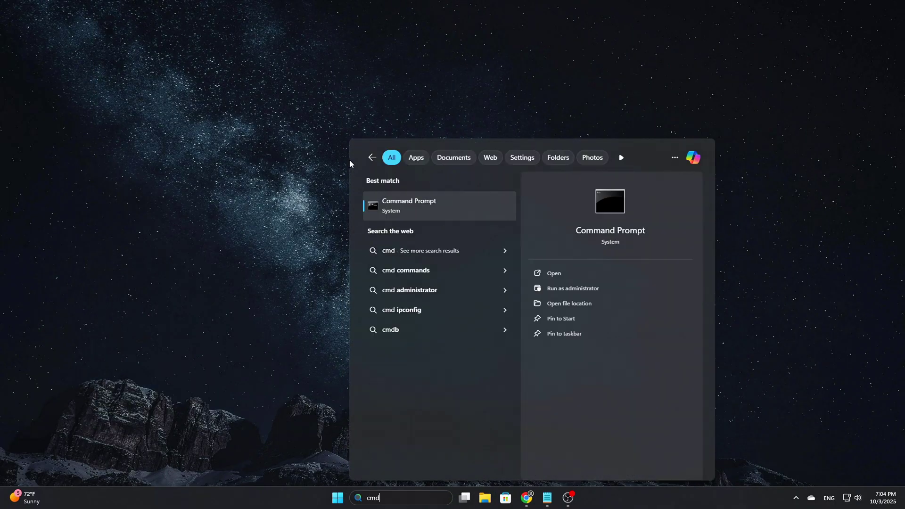
{"action": "left_click", "coordinate": [617, 288]}
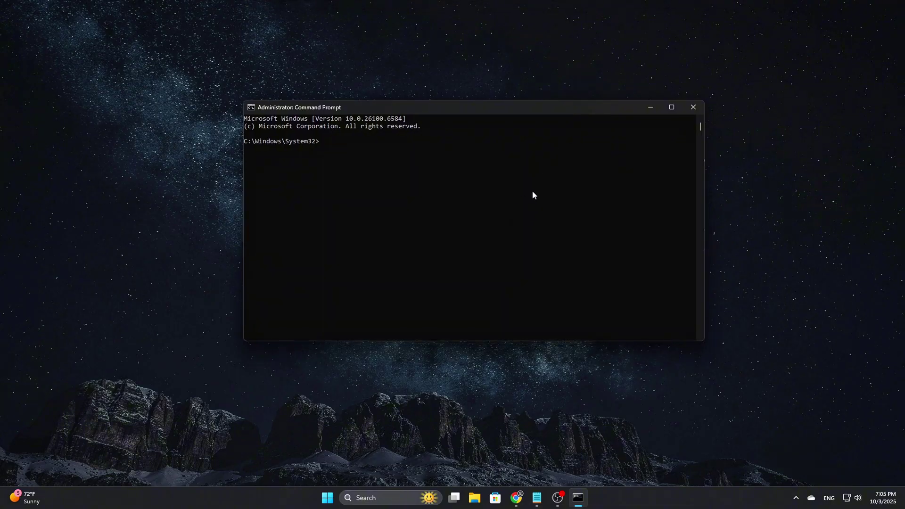
{"action": "type", "text": "powercfg -attributes SUB_PROCESSOR CPMINCORES -ATTRIB_HIDE"}
{"action": "key", "text": "Return"}
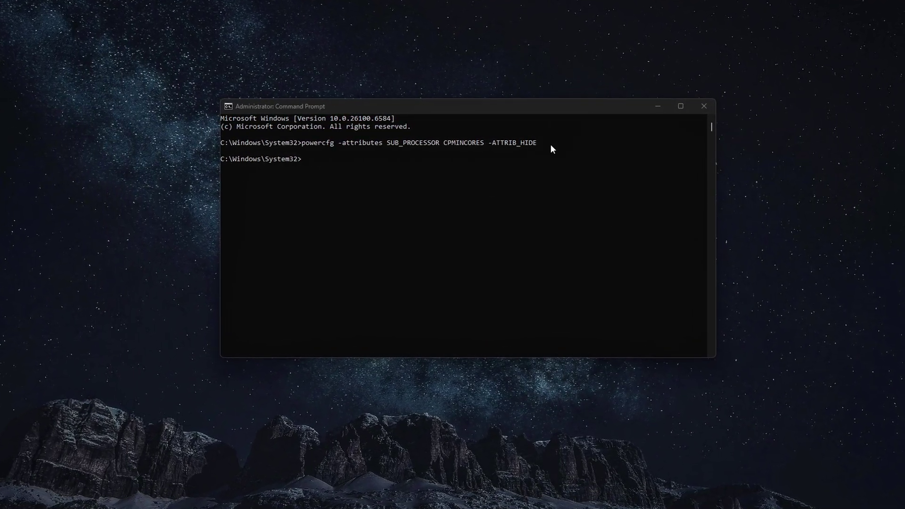
{"action": "type", "text": "powercfg -attributes SUB_PROCESSOR IDLEDISABLE -ATTRIB_HIDE"}
{"action": "key", "text": "Return"}
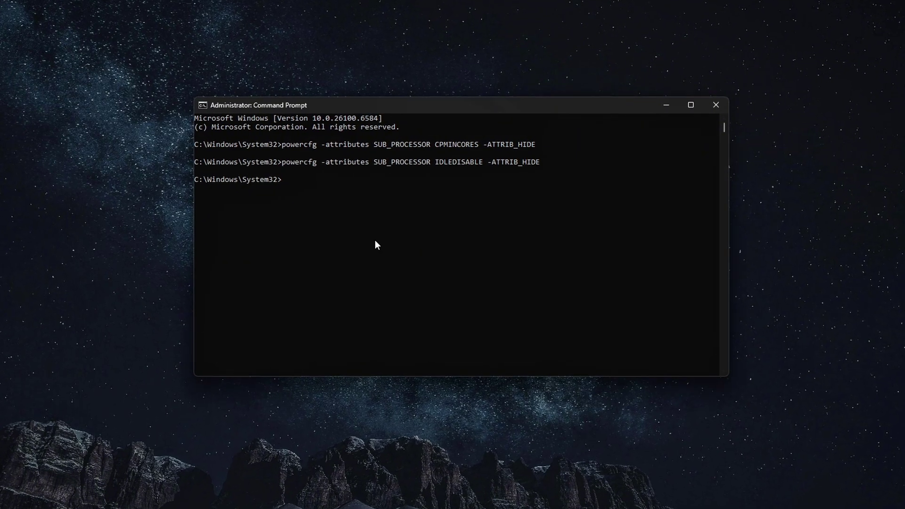
{"action": "type", "text": "powercfg -attributes SUB_PROCESSOR IDLEDEMOTE -ATTRIB_HIDE"}
{"action": "key", "text": "Return"}
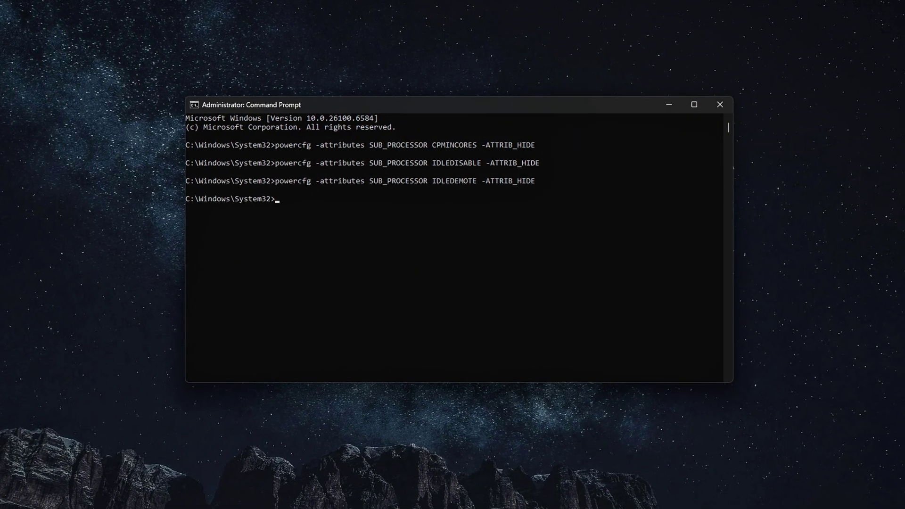
{"action": "type", "text": "powercfg -attributes SUB_PROCESSOR IDLEPROMOTE -ATTRIB_HIDE"}
{"action": "key", "text": "Return"}
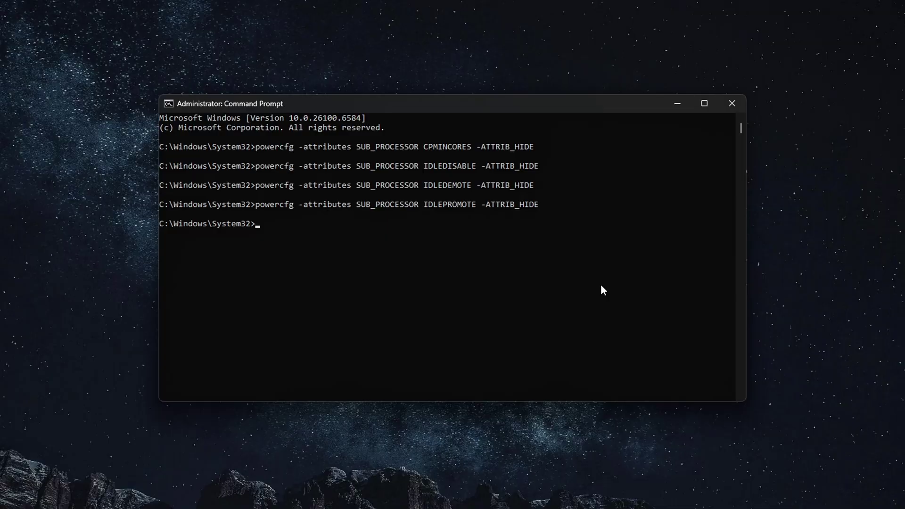
{"action": "type", "text": "cls"}
Clear and close the console, then expand Processor power management in the Balanced plan's advanced settings
{"action": "key", "text": "Return"}
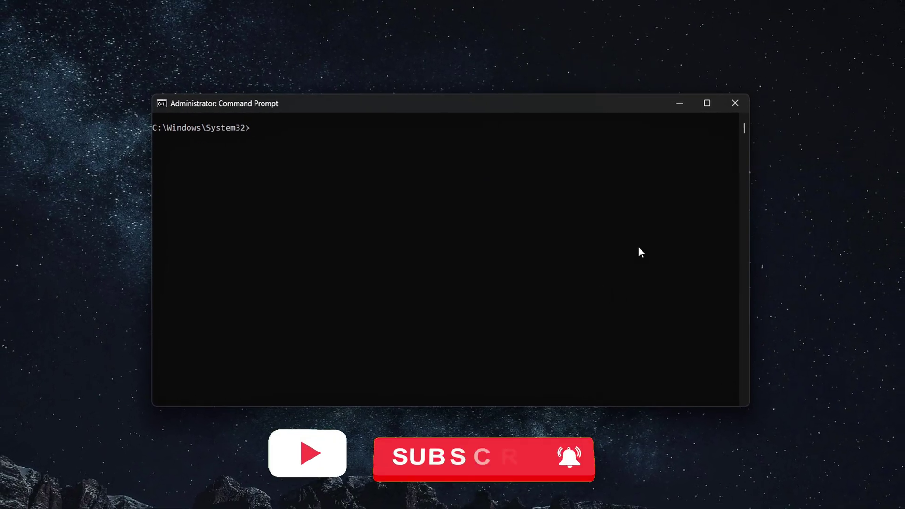
{"action": "left_click", "coordinate": [735, 103]}
{"action": "key", "text": "super"}
{"action": "type", "text": "cmd"}
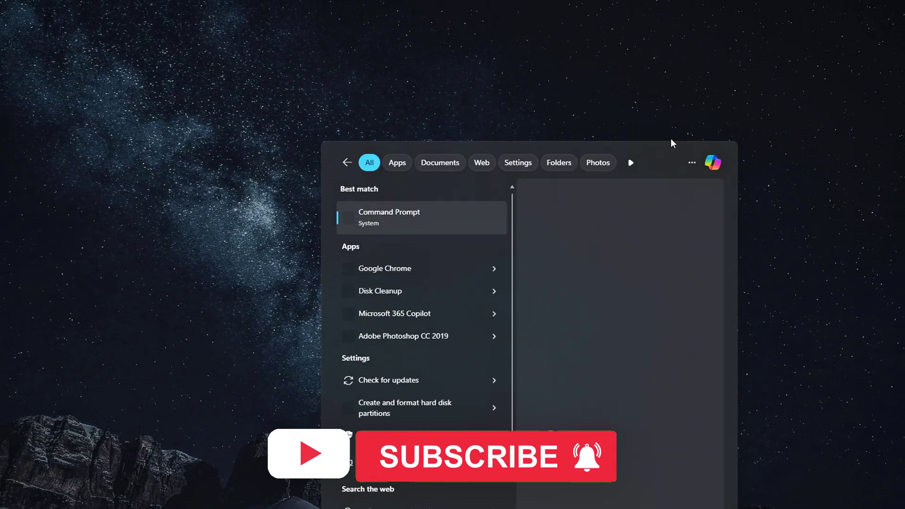
{"action": "key", "text": "BackSpace"}
{"action": "key", "text": "BackSpace"}
{"action": "key", "text": "BackSpace"}
{"action": "type", "text": "contr"}
{"action": "key", "text": "Return"}
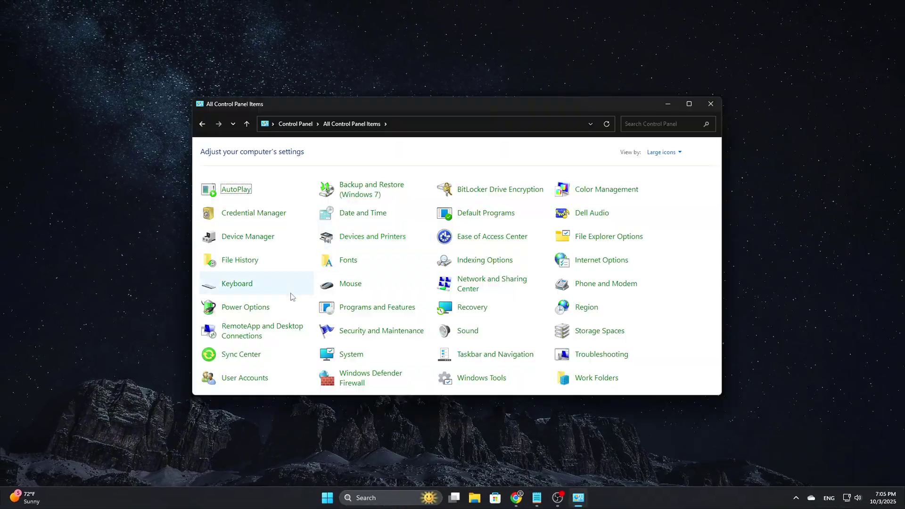
{"action": "left_click", "coordinate": [252, 312]}
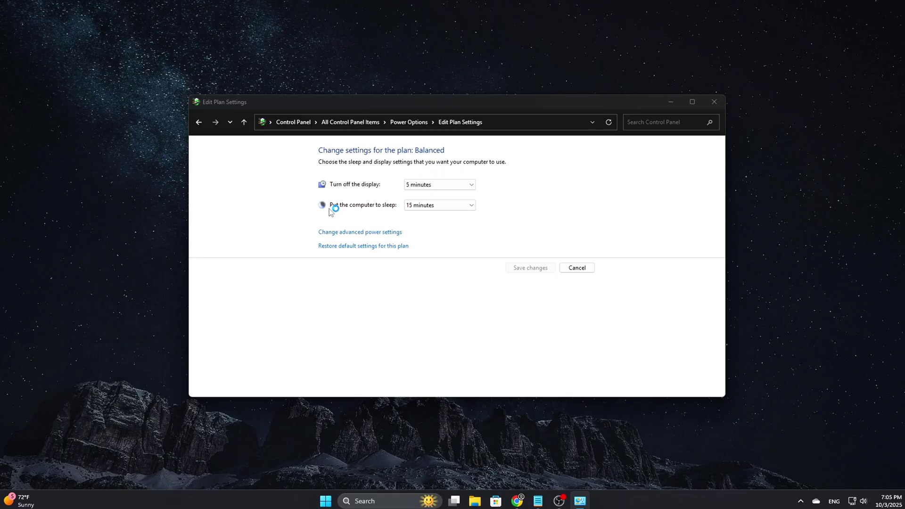
{"action": "left_click", "coordinate": [368, 232]}
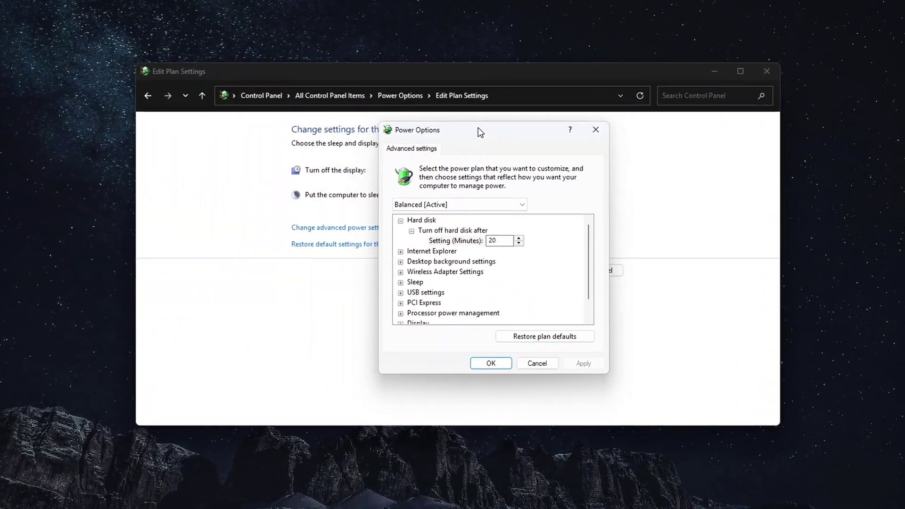
{"action": "scroll", "coordinate": [587, 259], "scroll_direction": "down", "scroll_amount": 1}
{"action": "scroll", "coordinate": [598, 265], "scroll_direction": "down", "scroll_amount": 1}
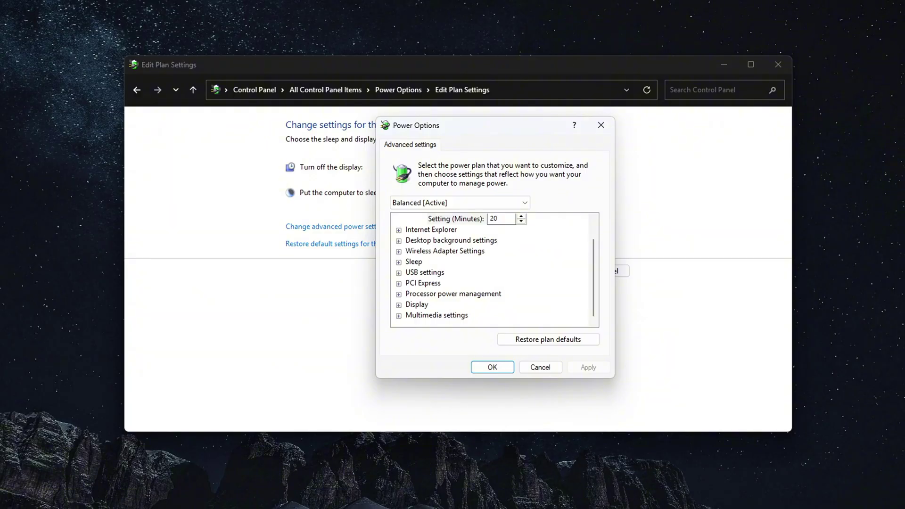
{"action": "left_click", "coordinate": [398, 294]}
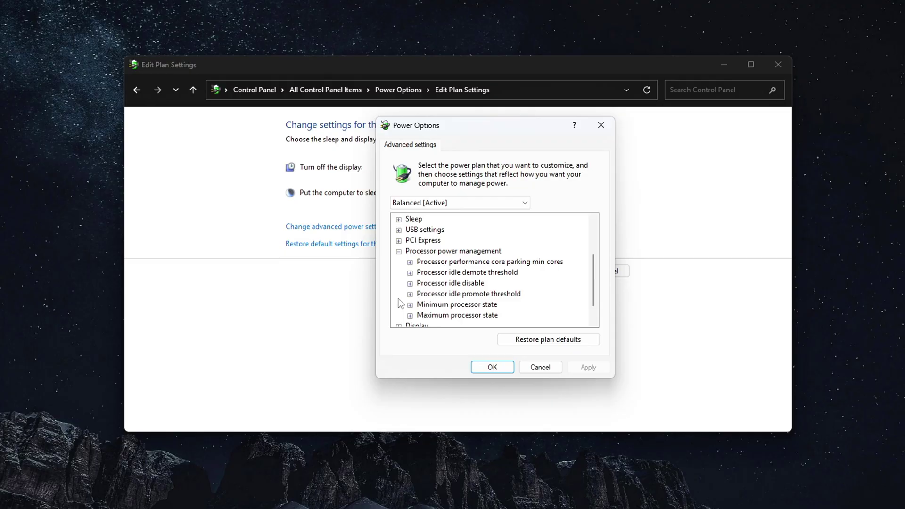
Expand Processor idle disable and Minimum processor state to check their current values
{"action": "left_click", "coordinate": [410, 284]}
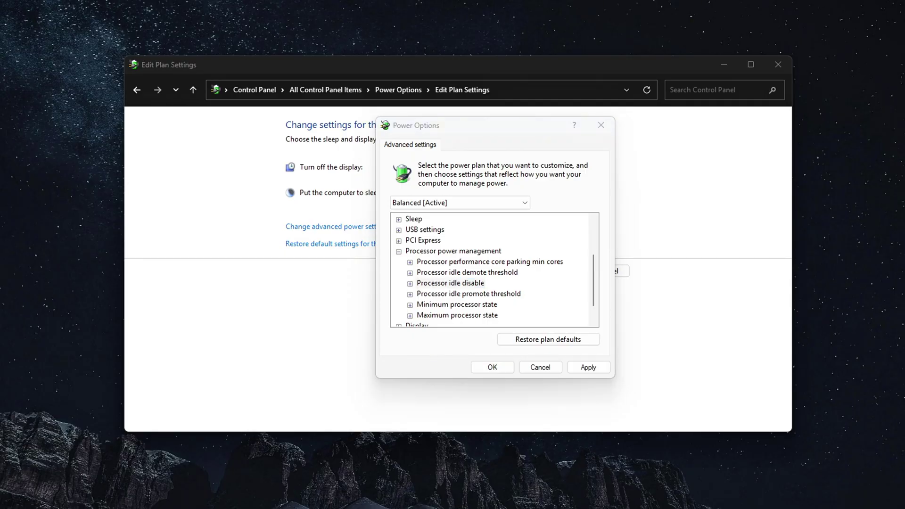
{"action": "left_click", "coordinate": [411, 305]}
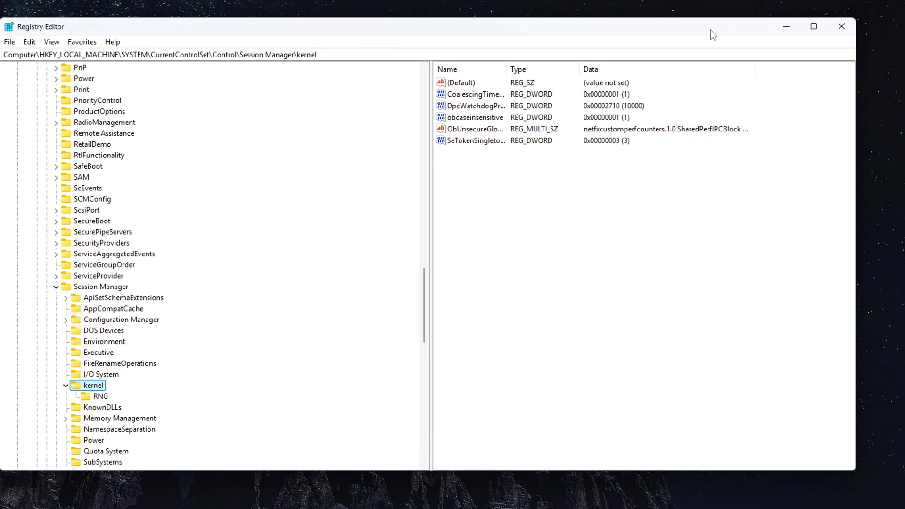
Go to the processor PowerSettings key and create a DWORD named IdleResiliency
{"action": "key", "text": "ctrl+v"}
{"action": "key", "text": "Return"}
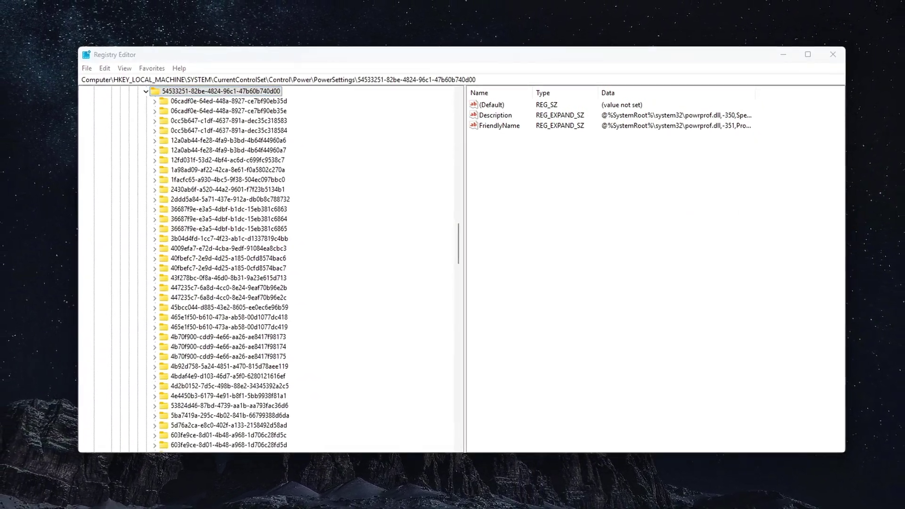
{"action": "right_click", "coordinate": [533, 205]}
{"action": "mouse_move", "coordinate": [560, 207]}
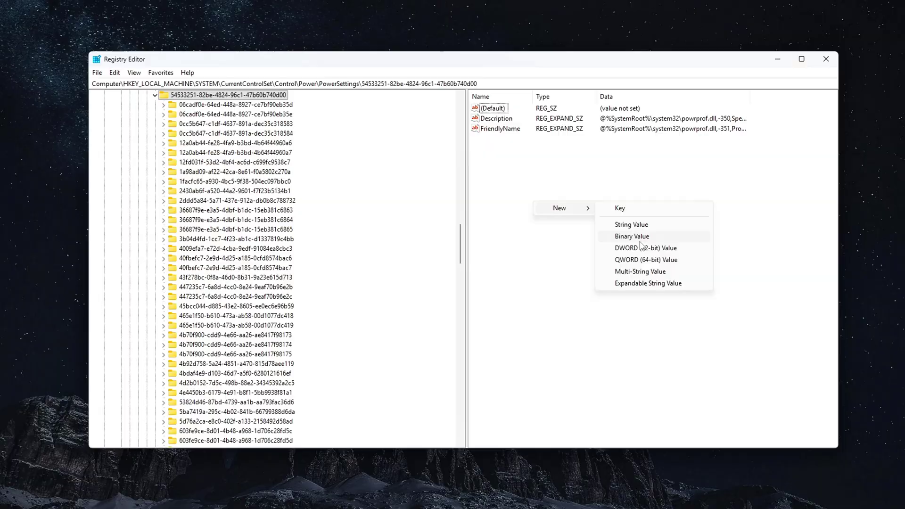
{"action": "left_click", "coordinate": [641, 248]}
{"action": "type", "text": "IdleResiliency"}
{"action": "key", "text": "Return"}
{"action": "key", "text": "Return"}
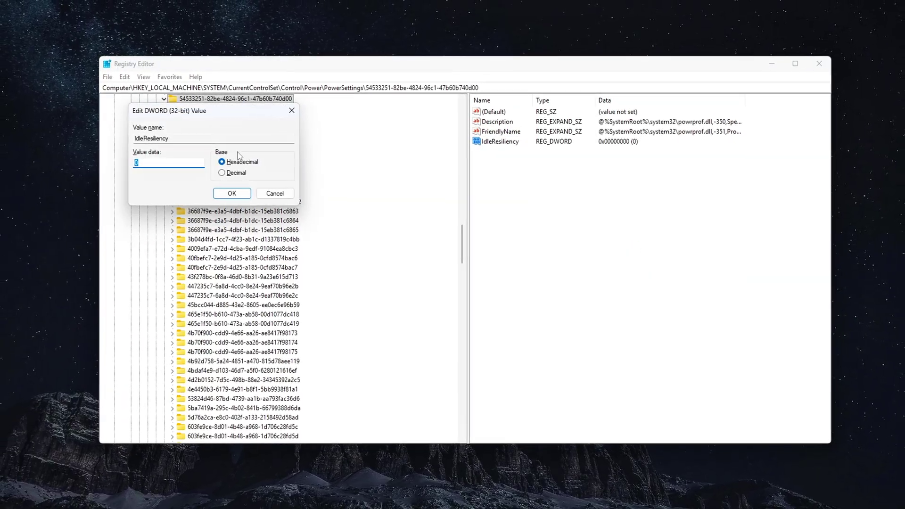
Confirm IdleResiliency with value 0 and move the Registry Editor window aside
{"action": "left_click_drag", "start_coordinate": [234, 111], "coordinate": [665, 183]}
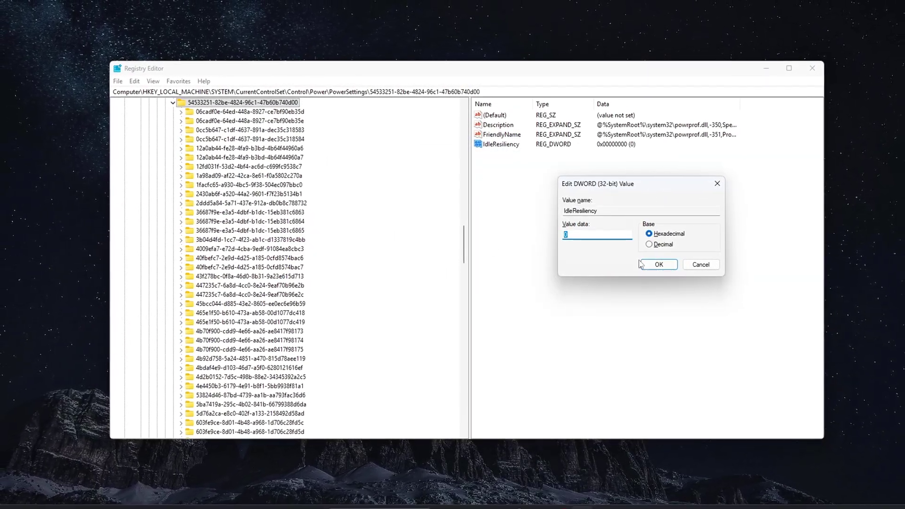
{"action": "left_click", "coordinate": [660, 264]}
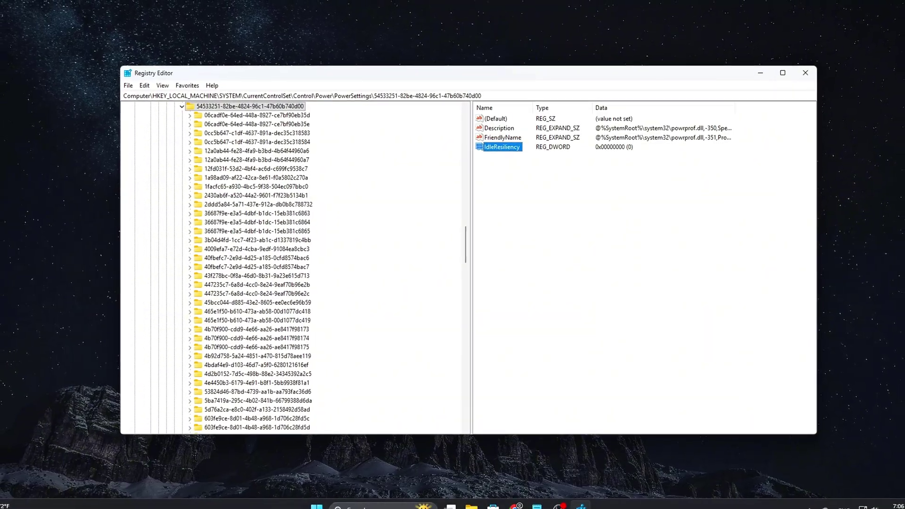
{"action": "left_click", "coordinate": [833, 99]}
{"action": "right_click", "coordinate": [562, 213]}
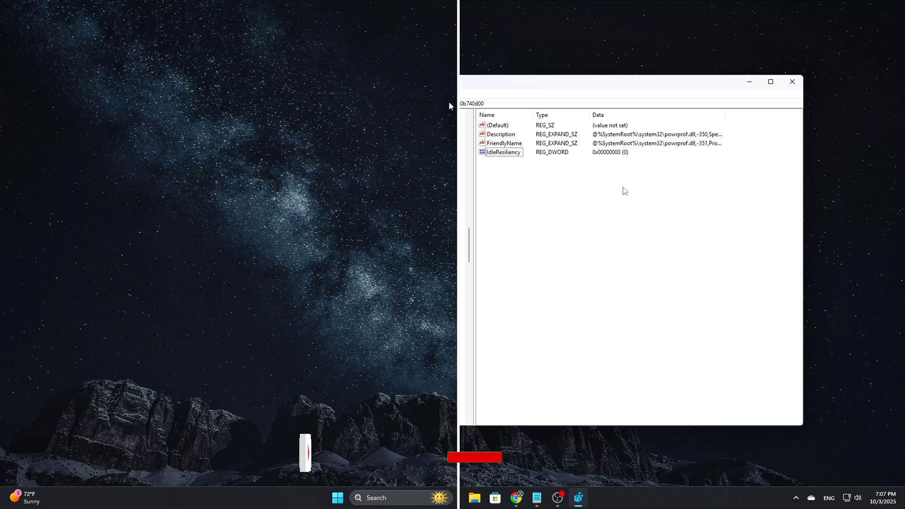
Relaunch regedit and navigate to the pasted processor PowerSettings key path
{"action": "left_click_drag", "start_coordinate": [144, 396], "coordinate": [501, 144]}
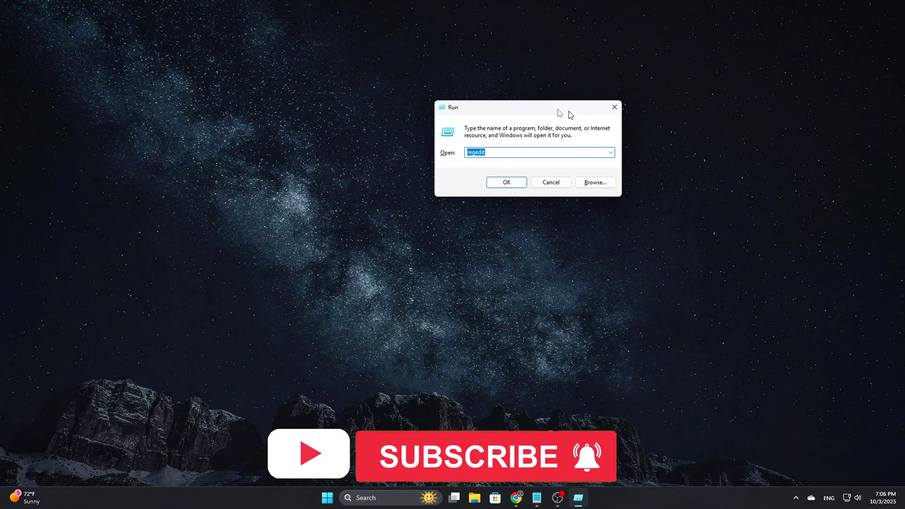
{"action": "key", "text": "Return"}
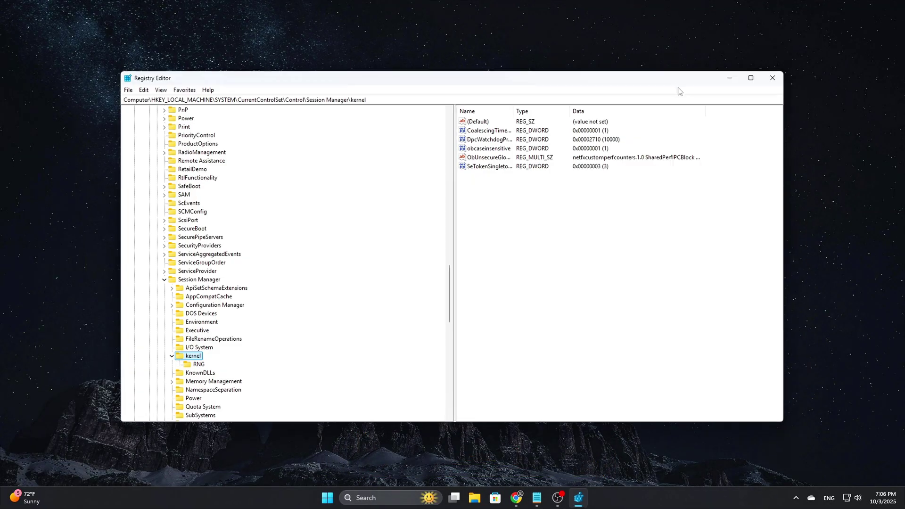
{"action": "left_click", "coordinate": [687, 90]}
{"action": "key", "text": "ctrl+v"}
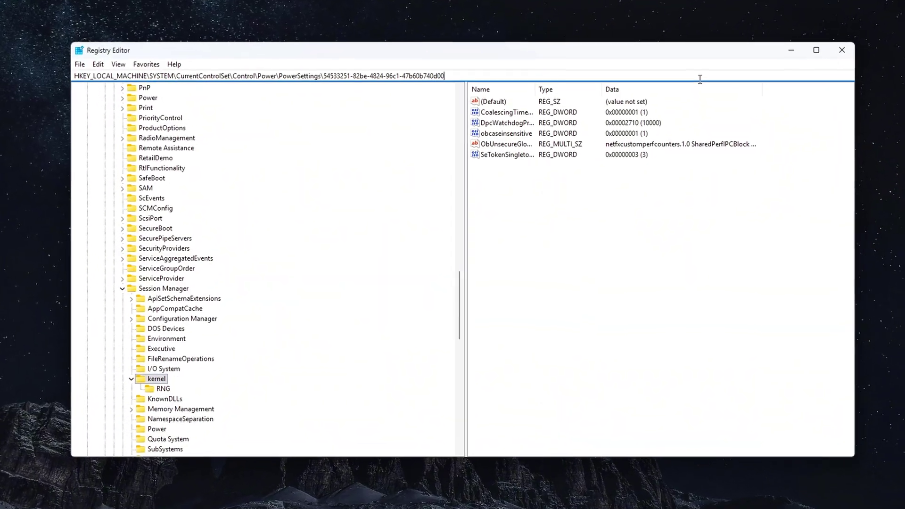
{"action": "key", "text": "Return"}
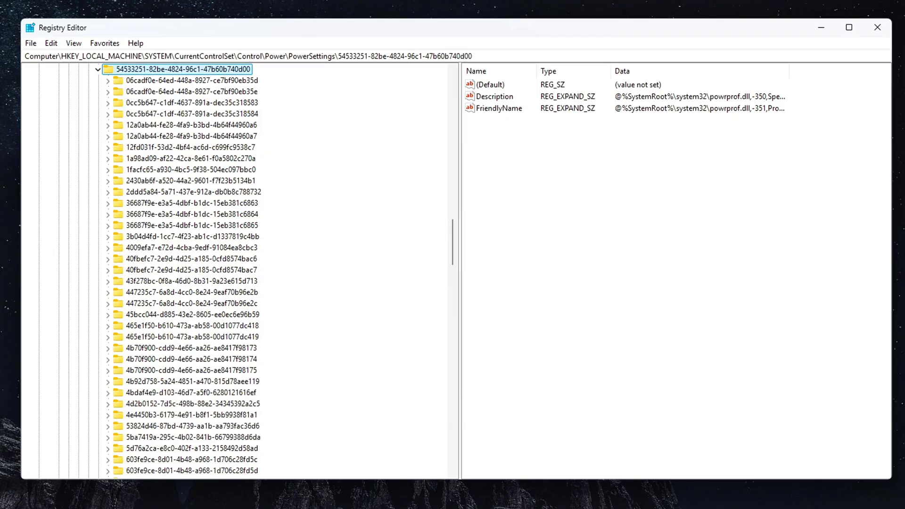
Select subkey 43f278bc, recheck IdleResiliency at 0, and open IdleLatency for editing
{"action": "left_click", "coordinate": [168, 92]}
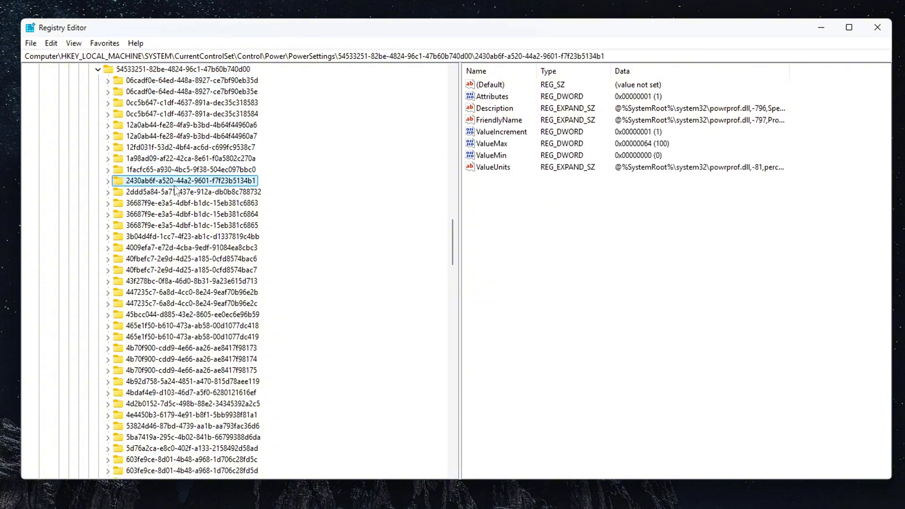
{"action": "key", "text": "Down"}
{"action": "key", "text": "Down"}
{"action": "key", "text": "Down"}
{"action": "key", "text": "Down"}
{"action": "key", "text": "Down"}
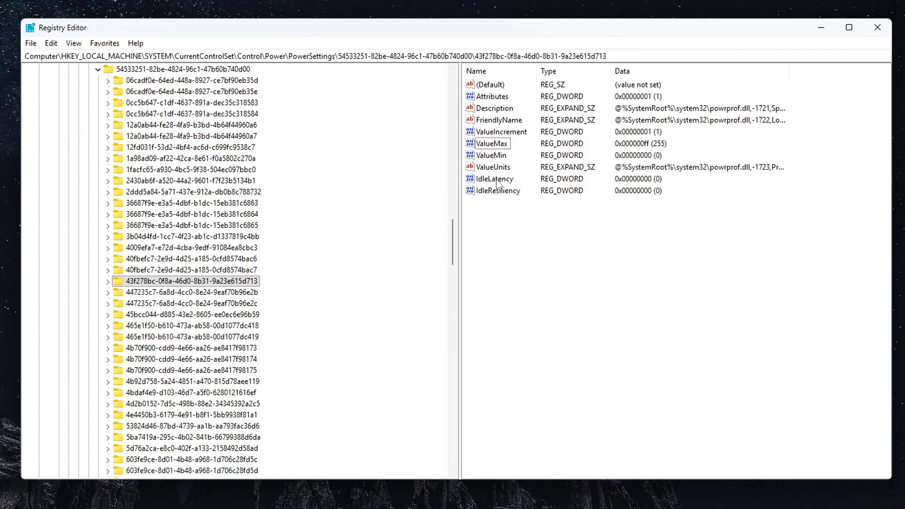
{"action": "double_click", "coordinate": [500, 192]}
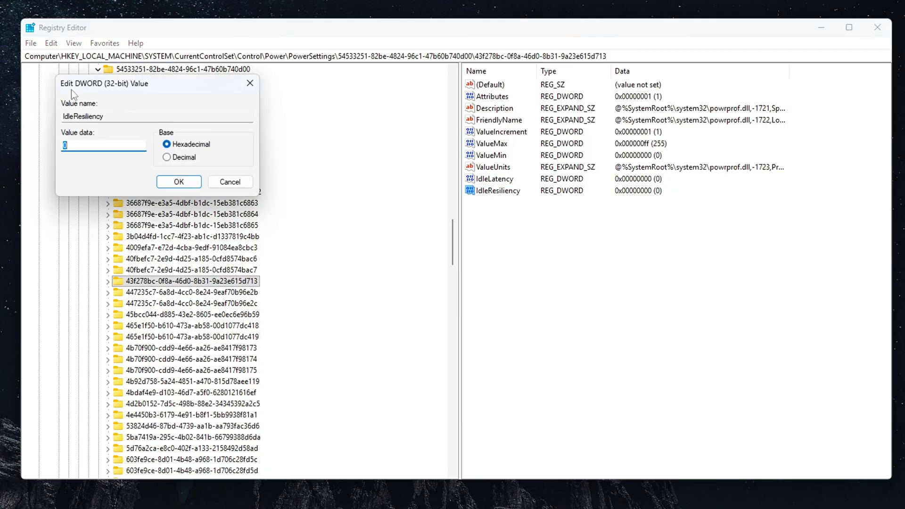
{"action": "left_click_drag", "start_coordinate": [154, 90], "coordinate": [651, 233]}
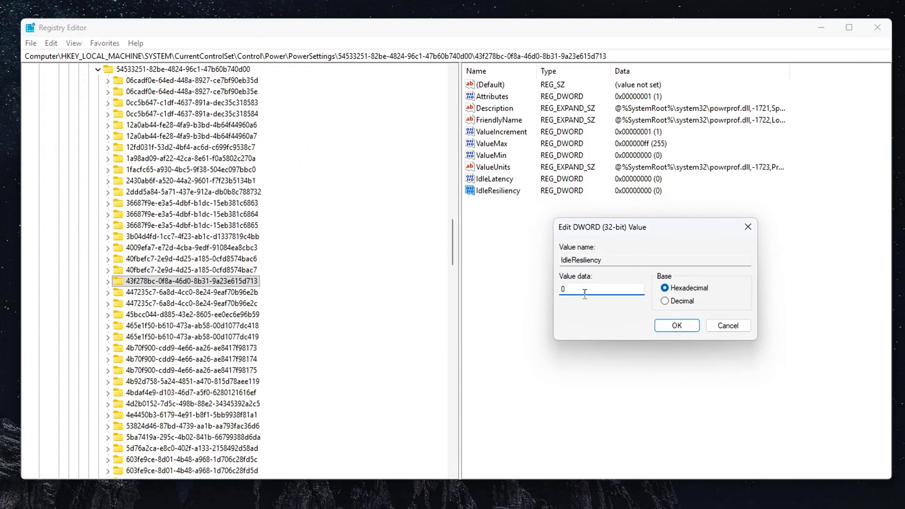
{"action": "left_click", "coordinate": [675, 326]}
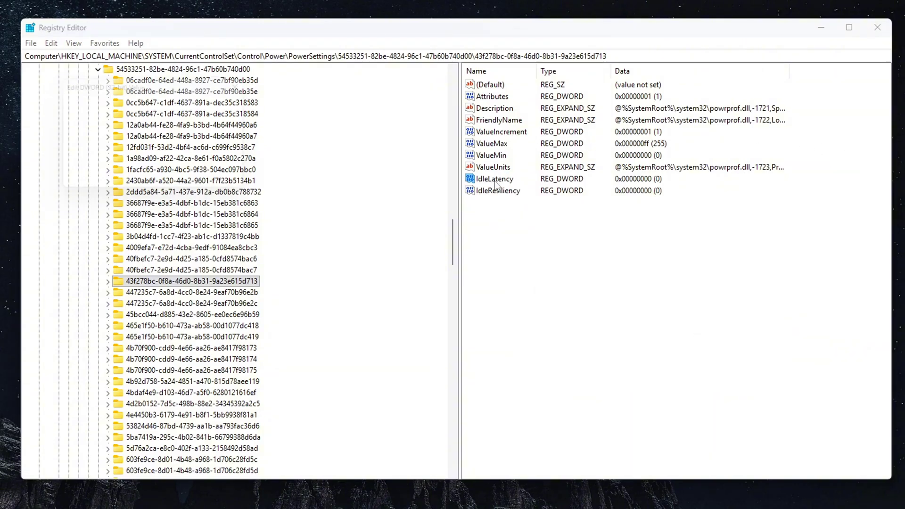
{"action": "left_click_drag", "start_coordinate": [192, 85], "coordinate": [696, 221]}
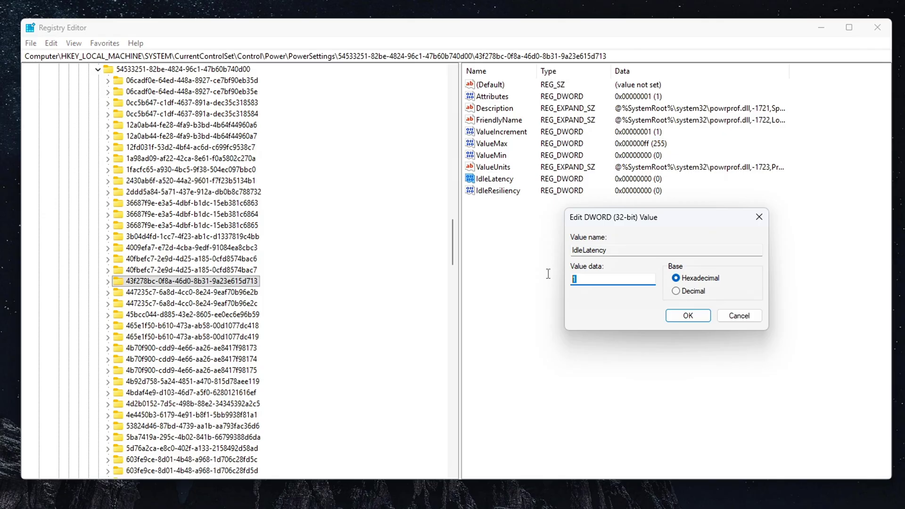
Set IdleLatency under subkey 43f278bc to 1 and save it
{"action": "left_click", "coordinate": [689, 317]}
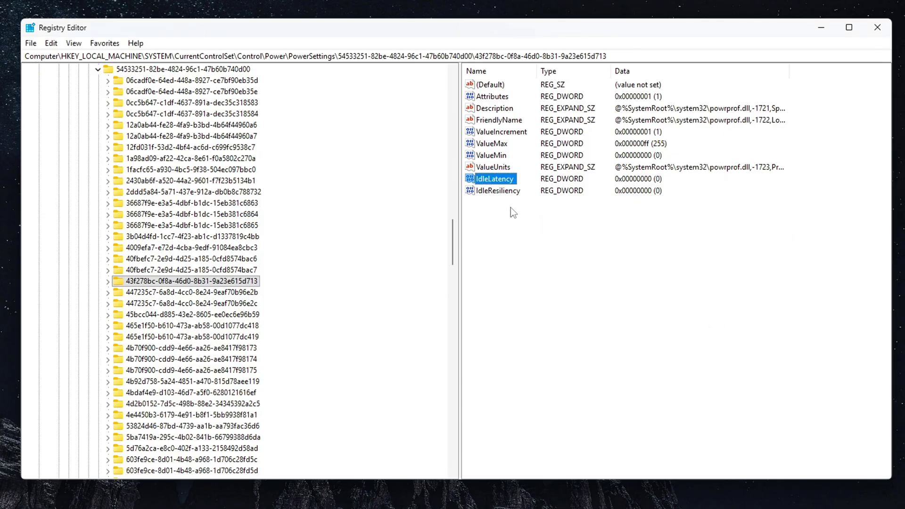
{"action": "double_click", "coordinate": [493, 180]}
{"action": "left_click", "coordinate": [167, 185]}
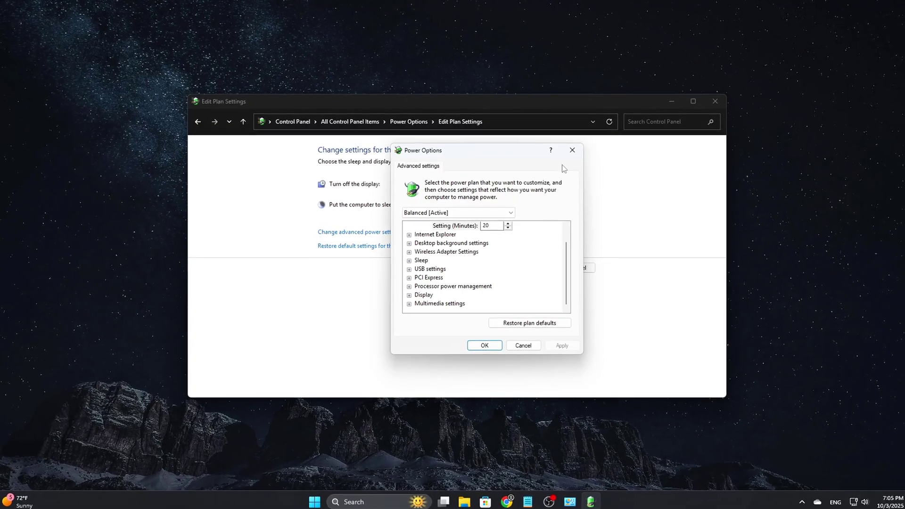
Set the Balanced plan's Processor idle disable to Enable idle, then collapse it
{"action": "left_click", "coordinate": [409, 286]}
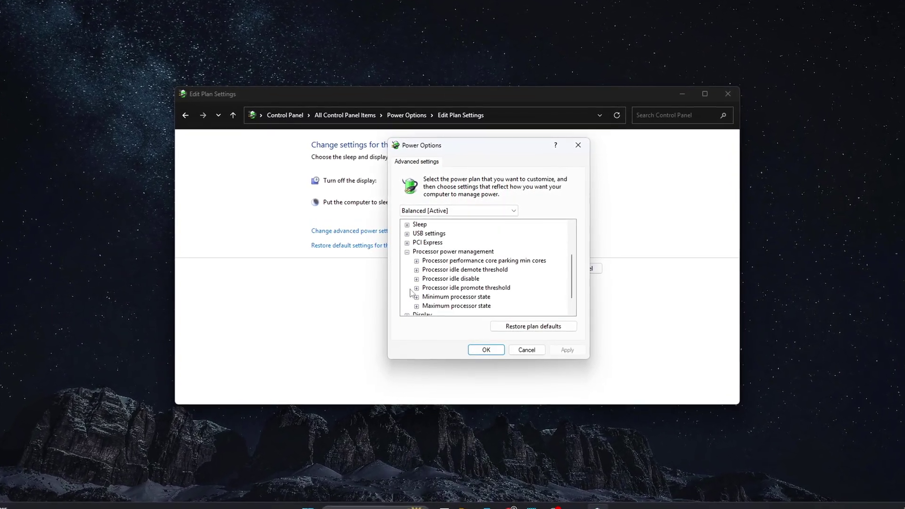
{"action": "left_click", "coordinate": [416, 279]}
{"action": "left_click", "coordinate": [471, 288]}
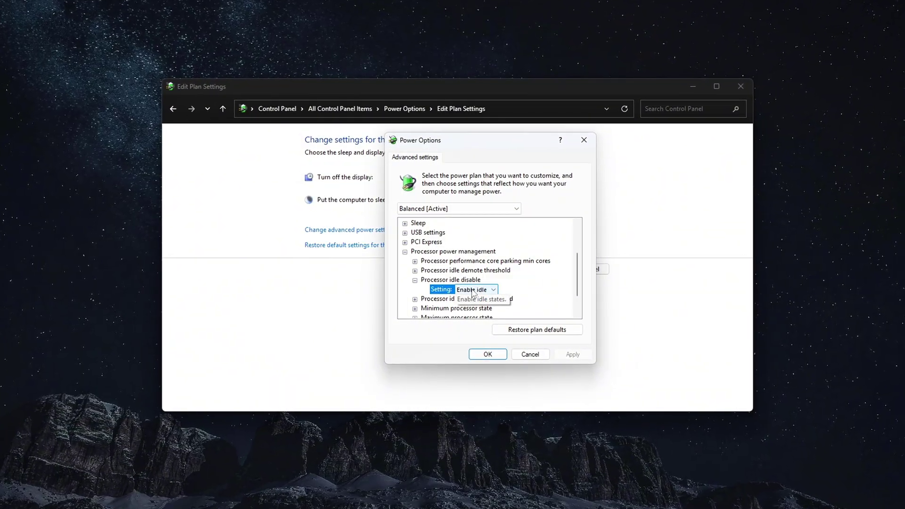
{"action": "left_click", "coordinate": [474, 290]}
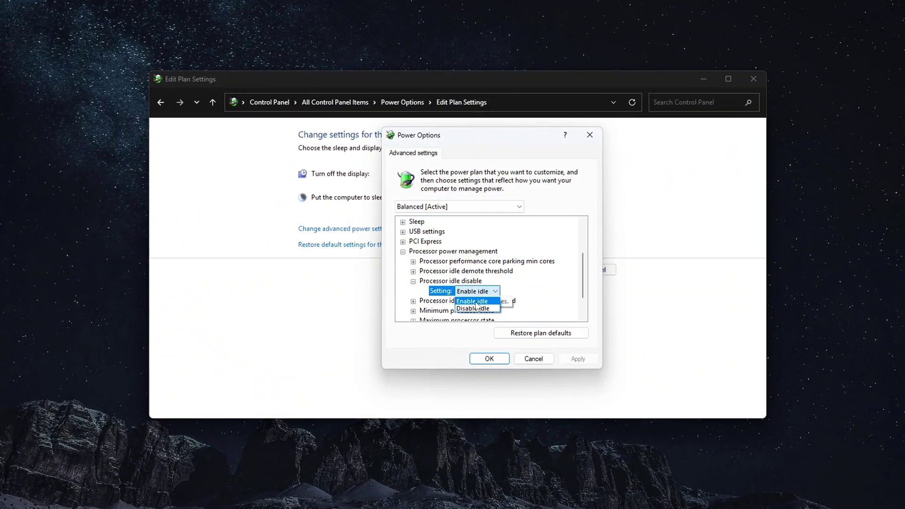
{"action": "left_click", "coordinate": [476, 302]}
{"action": "double_click", "coordinate": [453, 281]}
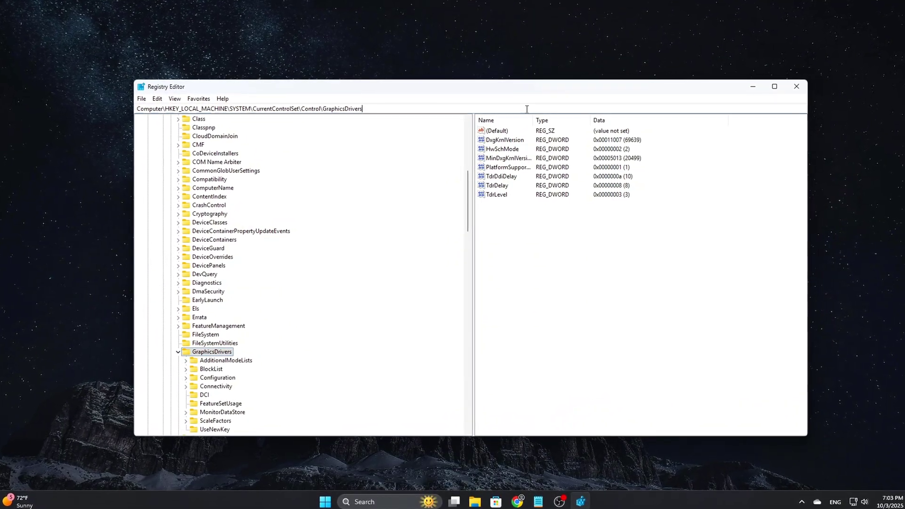
Go to HKLM\SYSTEM\CurrentControlSet\Services\bam and open its Start value (1) for editing
{"action": "type", "text": "HKEY_LOCAL_MACHINE\\SYSTEM\\CurrentControlSet\\Services\\bam"}
{"action": "key", "text": "Return"}
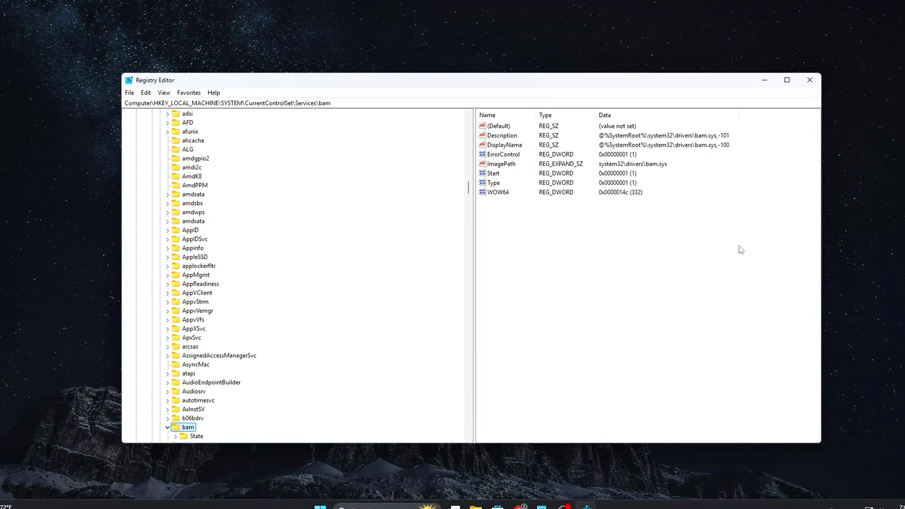
{"action": "double_click", "coordinate": [493, 172]}
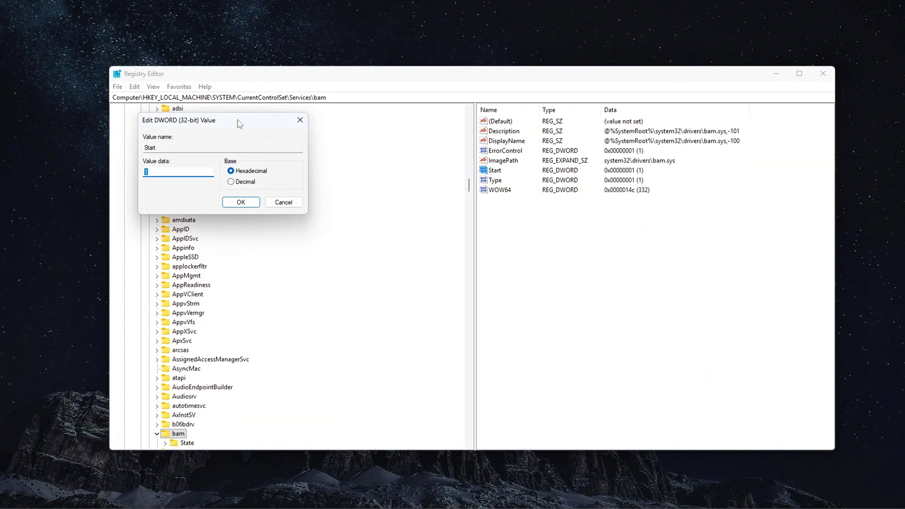
{"action": "mouse_move", "coordinate": [238, 124]}
{"action": "left_mouse_down"}
{"action": "mouse_move", "coordinate": [644, 244]}
{"action": "mouse_move", "coordinate": [634, 231]}
{"action": "left_mouse_up"}
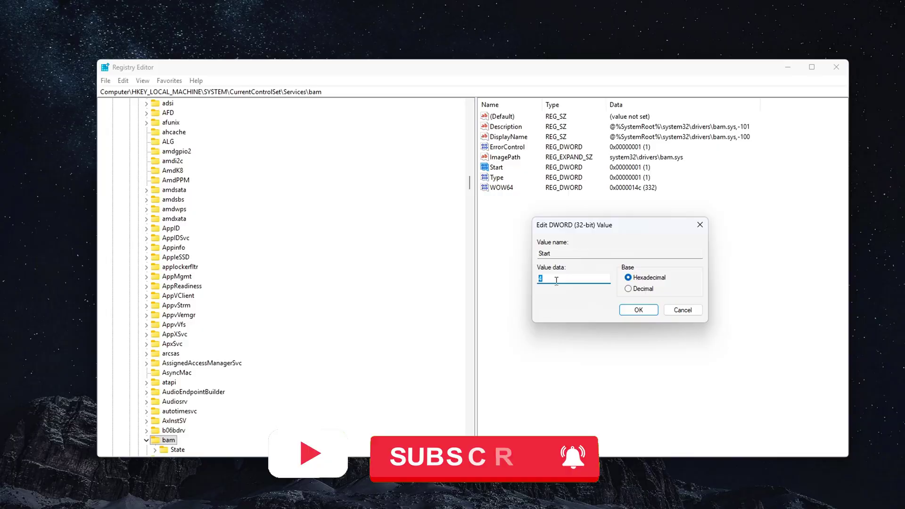